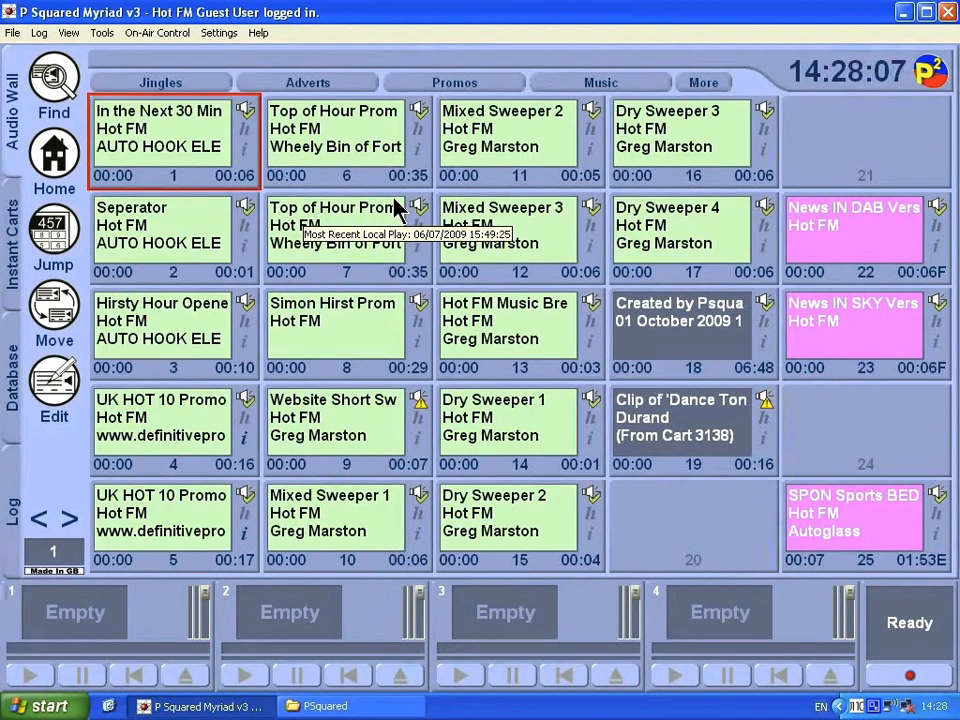
- Open Myriad File Locations, showing data in D:\PSquared\Myriad and carts in D:\PSquared\Audiowall
{"action": "left_click", "coordinate": [218, 36]}
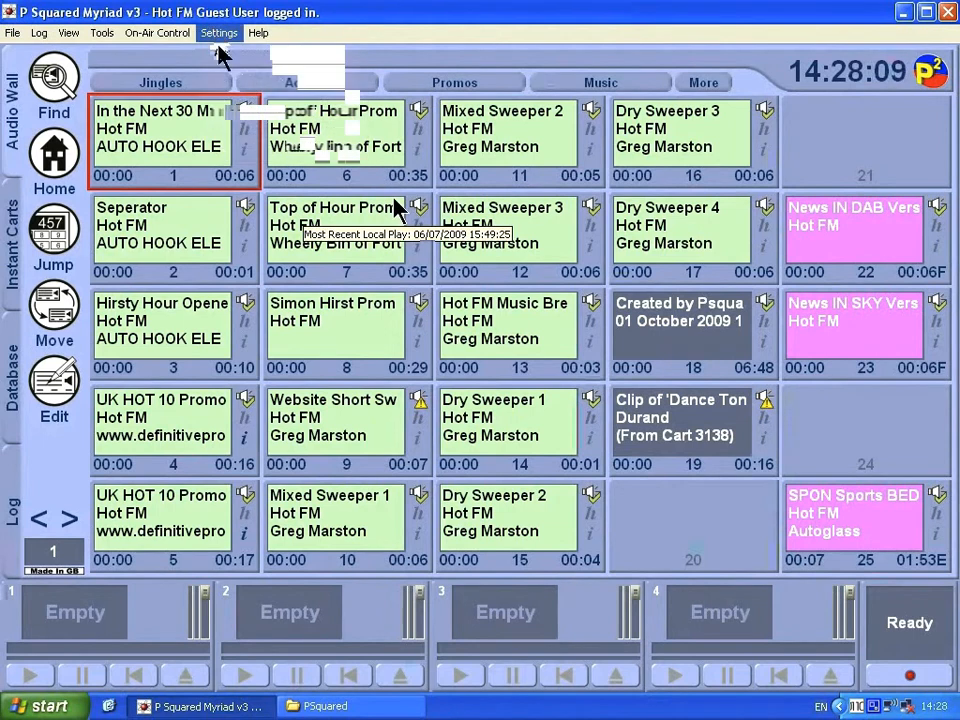
{"action": "mouse_move", "coordinate": [210, 80]}
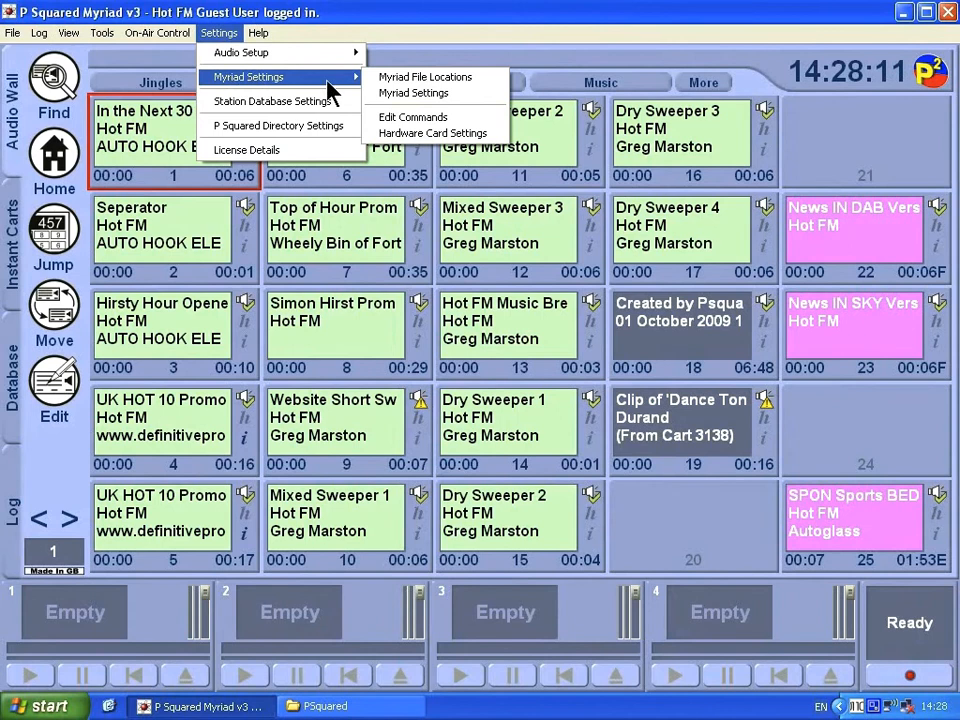
{"action": "left_click", "coordinate": [407, 78]}
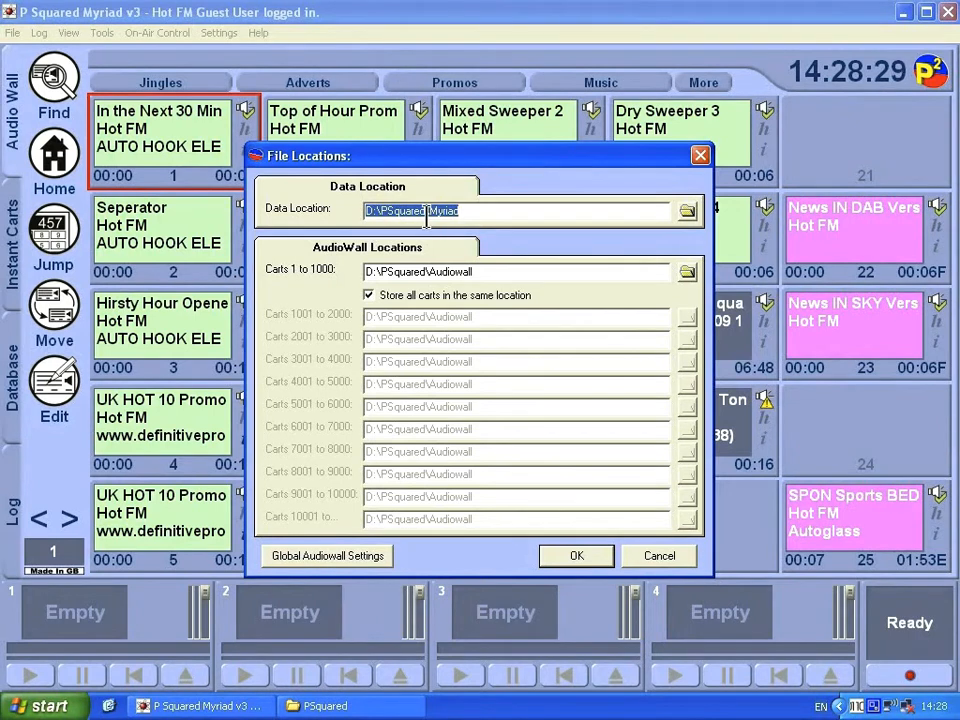
- Browse the D:\PSquared\Myriad folder (Commands, Logs, Schedule, Users, ViewItems.ini) in Explorer, then close it
{"action": "left_click", "coordinate": [320, 705]}
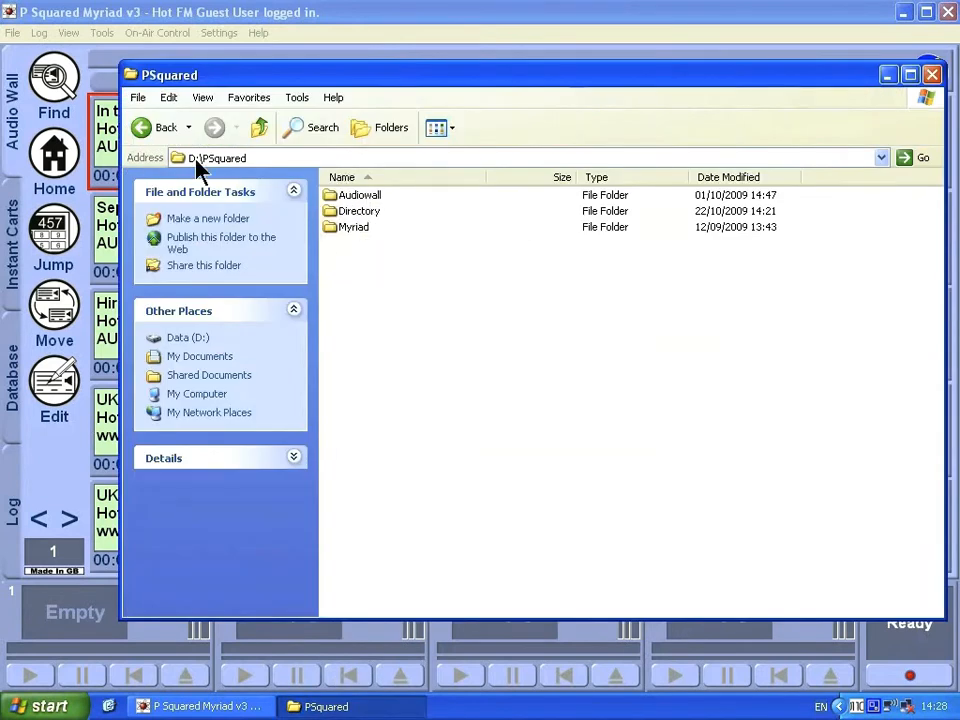
{"action": "double_click", "coordinate": [330, 228]}
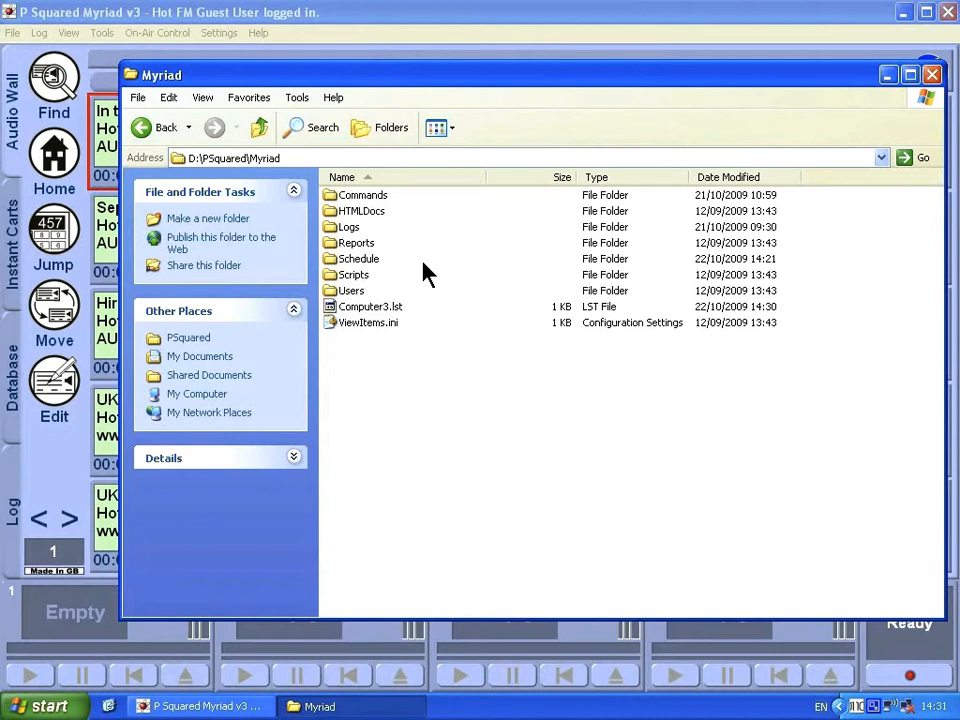
{"action": "left_click", "coordinate": [931, 75]}
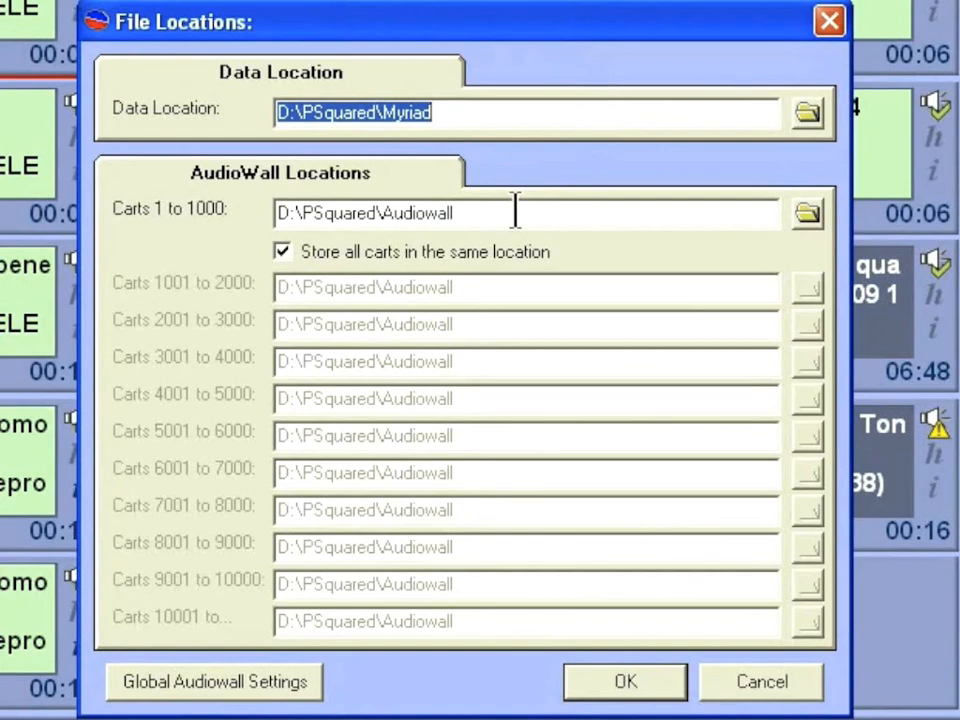
- Select the D:\PSquared\Audiowall path for carts 1 to 1000, then open Global Audiowall Settings
{"action": "double_click", "coordinate": [515, 212]}
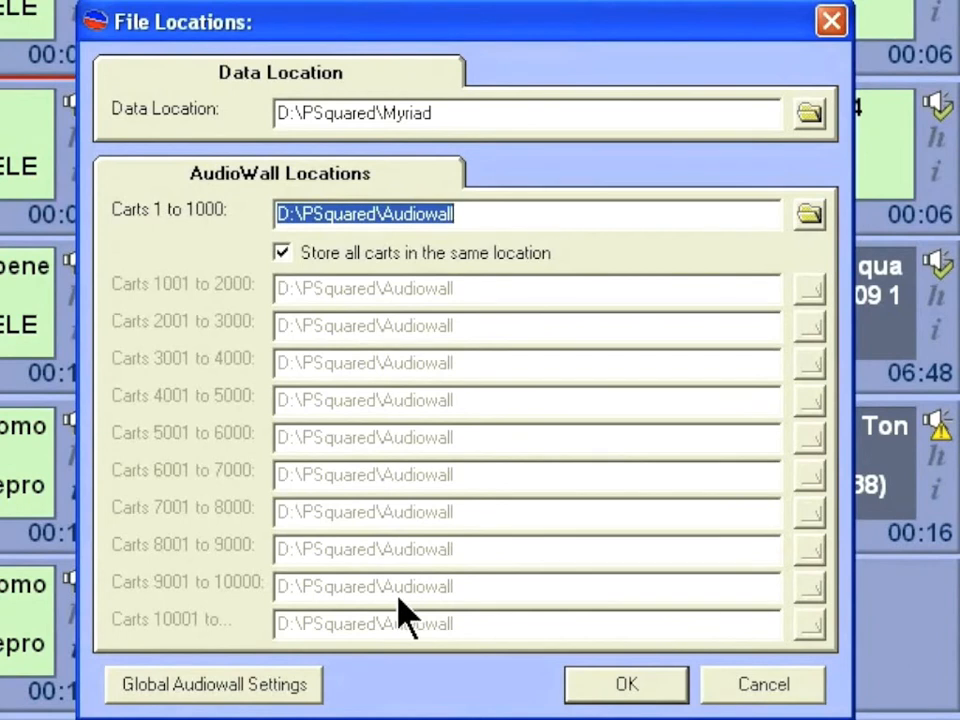
{"action": "left_click", "coordinate": [184, 688]}
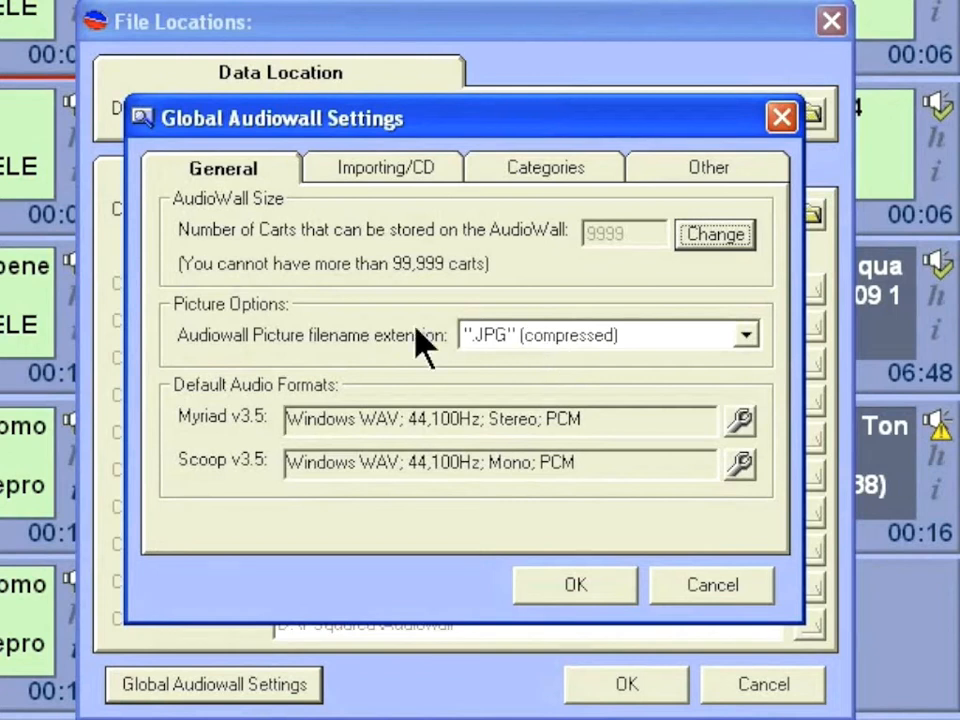
- Show the Importing/CD options, where imported audio is normalised to 63 percent
{"action": "left_click", "coordinate": [440, 172]}
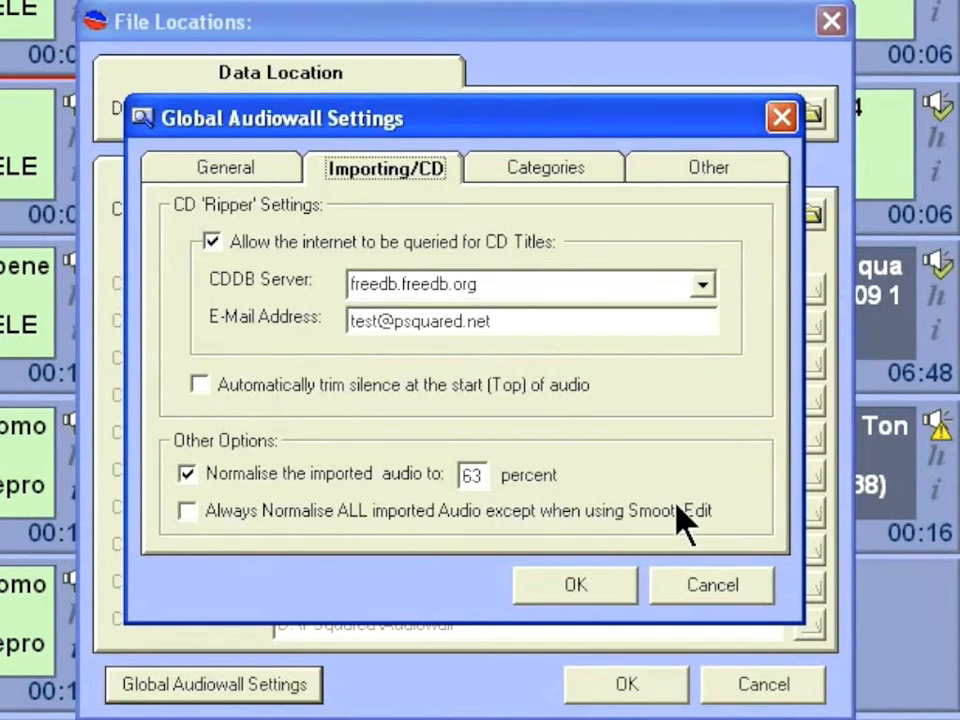
- Review the music categories and other audiowall options, then cancel Global Audiowall Settings unchanged
{"action": "left_click", "coordinate": [537, 172]}
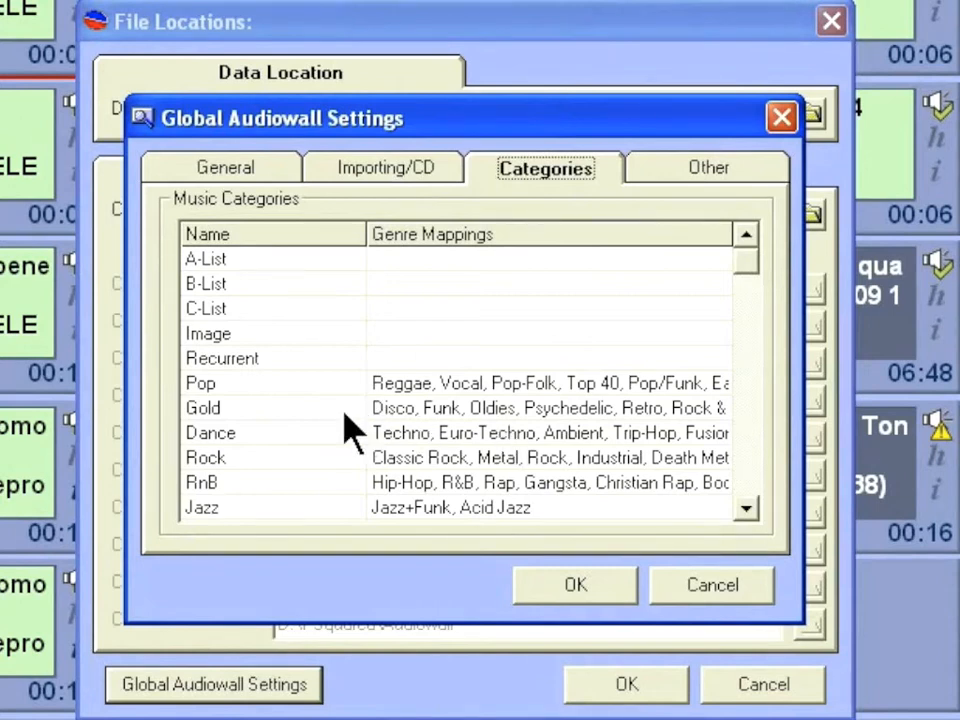
{"action": "left_click", "coordinate": [652, 168]}
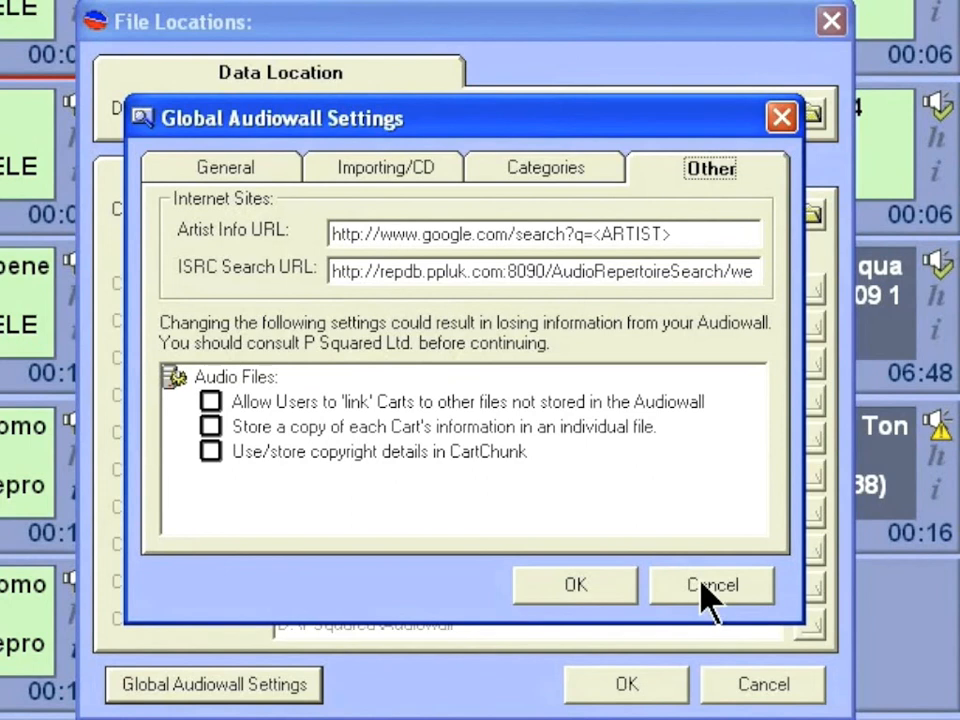
{"action": "left_click", "coordinate": [686, 600]}
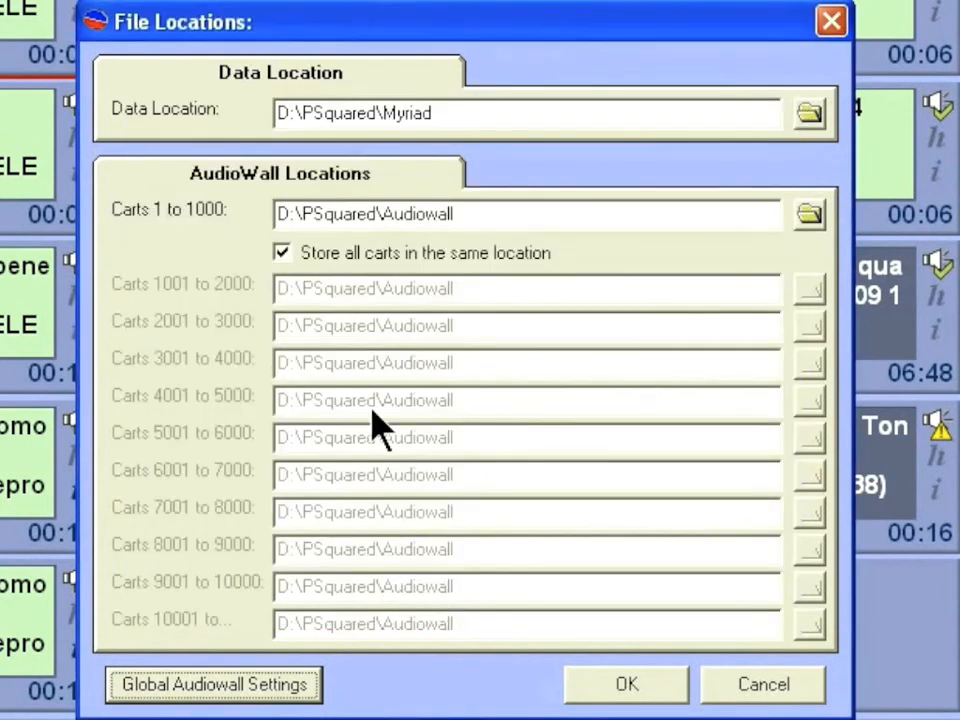
- Confirm File Locations and open P Squared Directory Settings, storing databases in D:\PSquared\Directory
{"action": "left_click", "coordinate": [664, 683]}
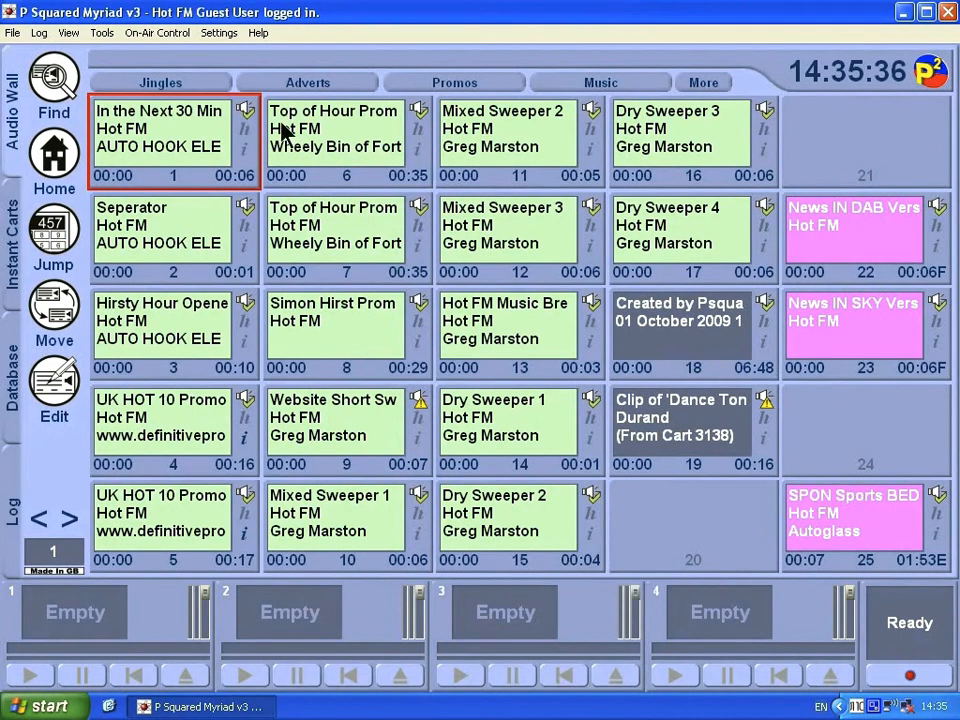
{"action": "left_click", "coordinate": [219, 45]}
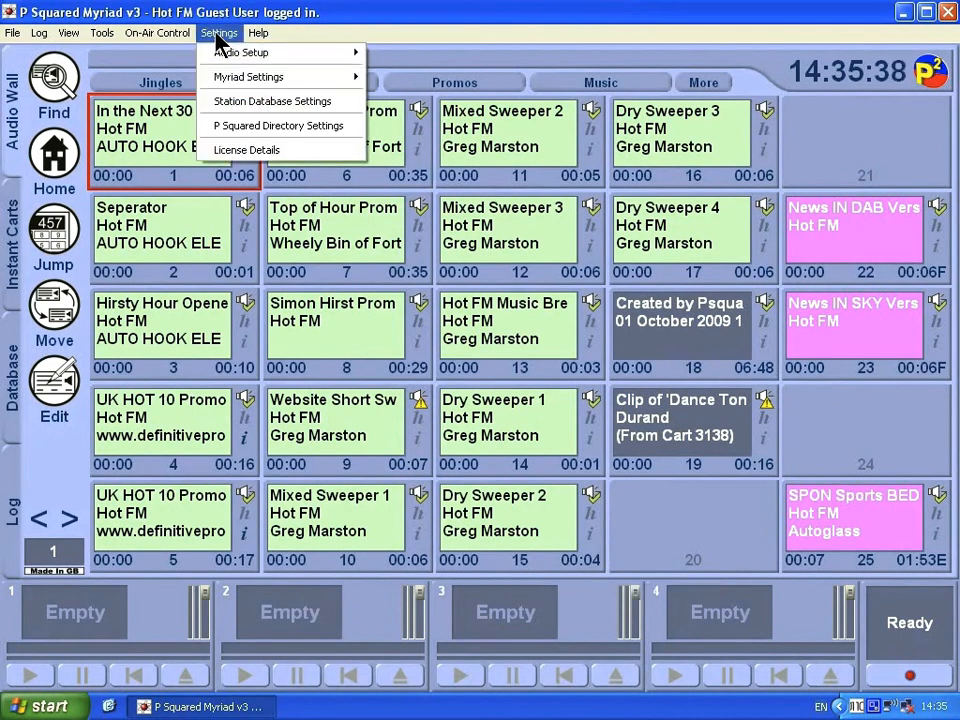
{"action": "left_click", "coordinate": [298, 127]}
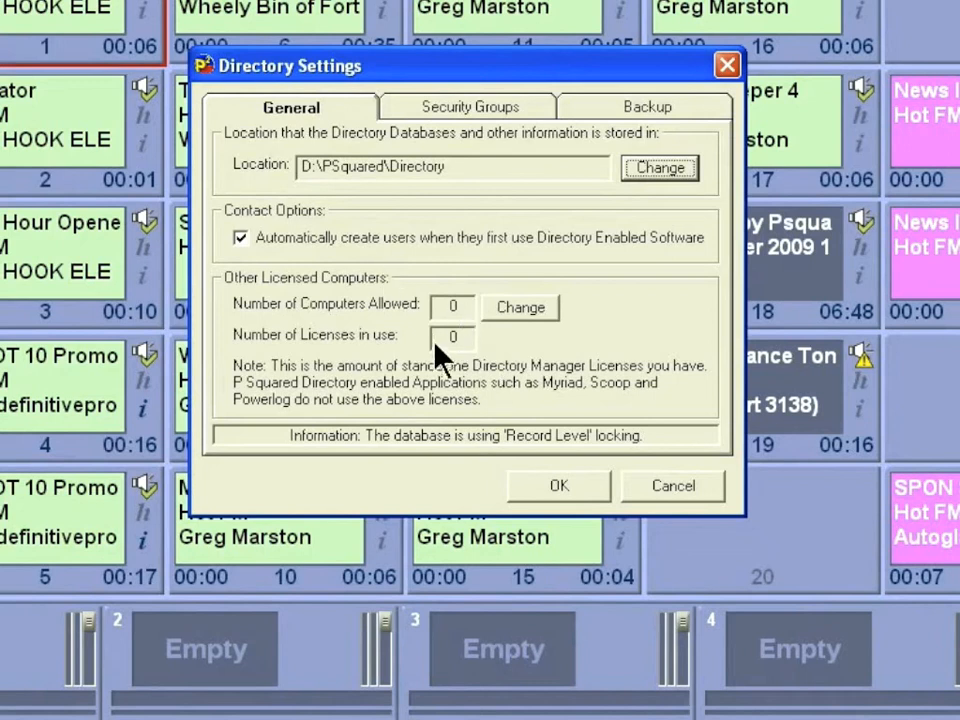
- Go to Security Groups and open the permissions of the only group, All Users
{"action": "left_click", "coordinate": [455, 118]}
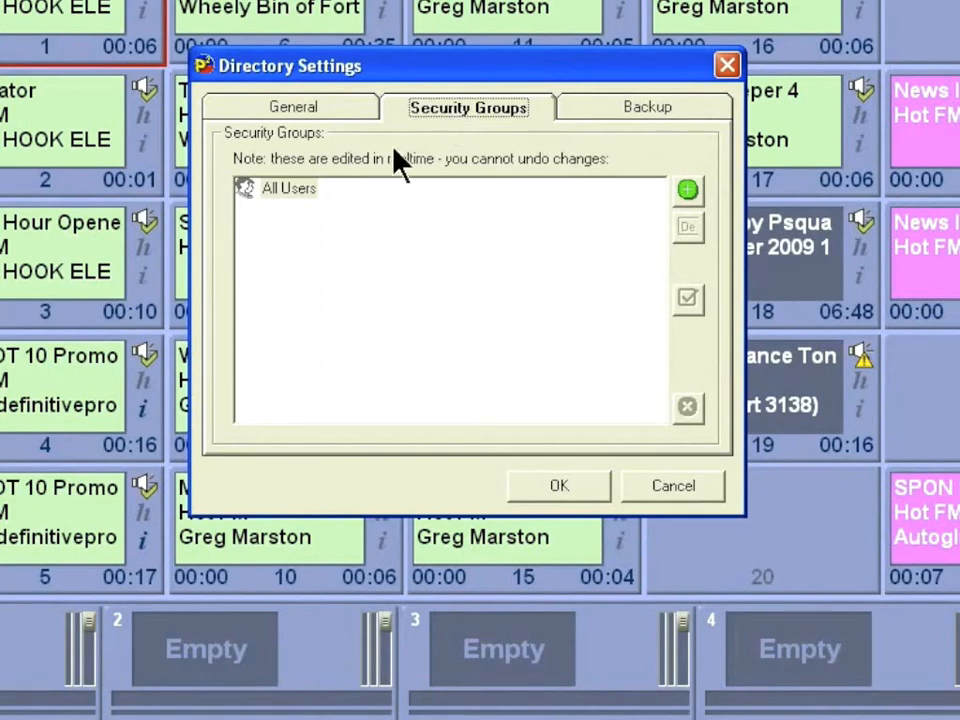
{"action": "left_click", "coordinate": [276, 189]}
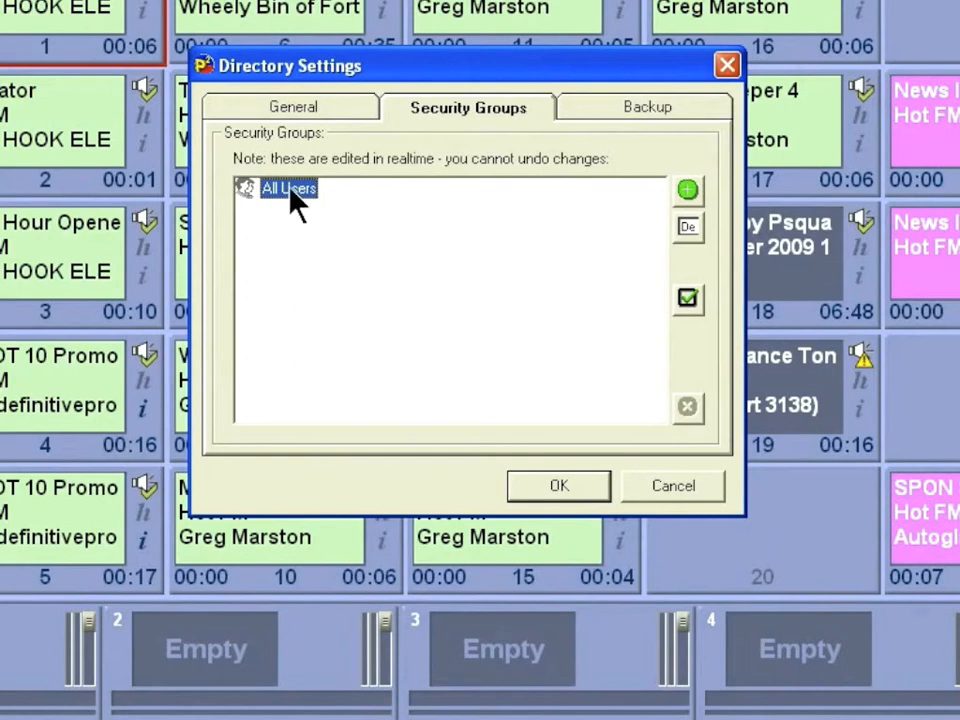
{"action": "double_click", "coordinate": [292, 190]}
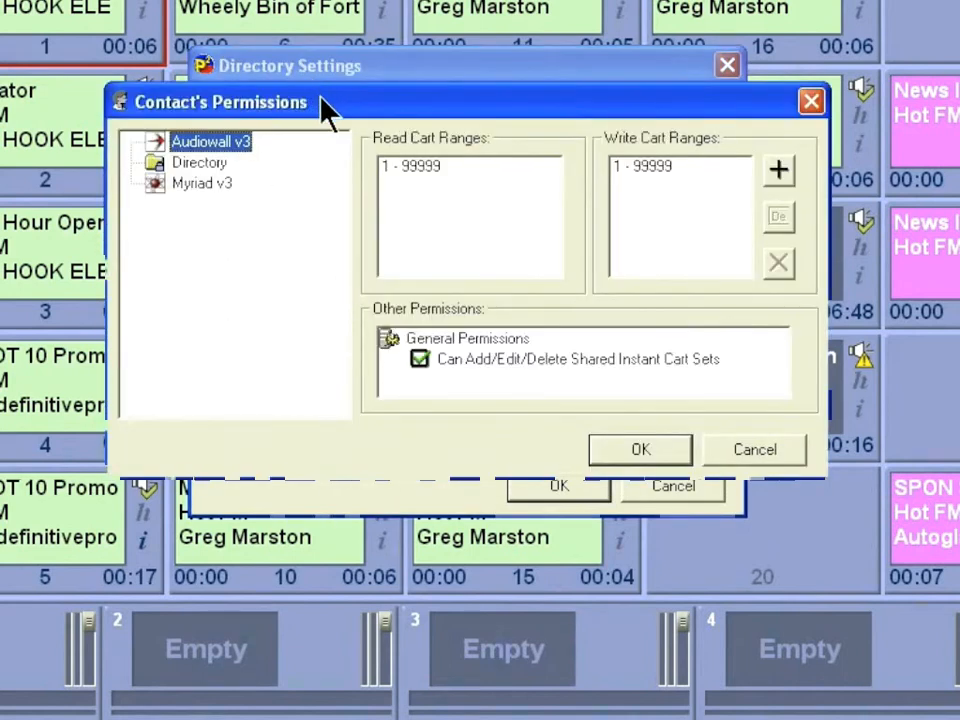
- Shorten All Users' 1 - 99999 write cart range to 1 - 99 and add a 200 - 500 range
{"action": "left_click_drag", "start_coordinate": [328, 96], "coordinate": [313, 336]}
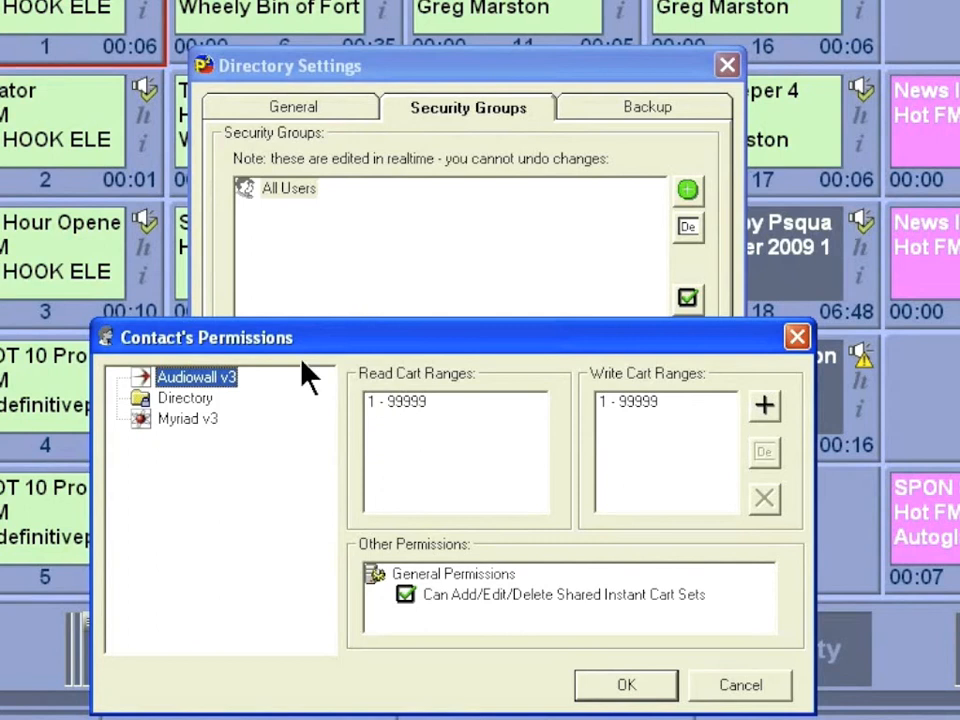
{"action": "left_click", "coordinate": [636, 416]}
{"action": "left_click", "coordinate": [764, 452]}
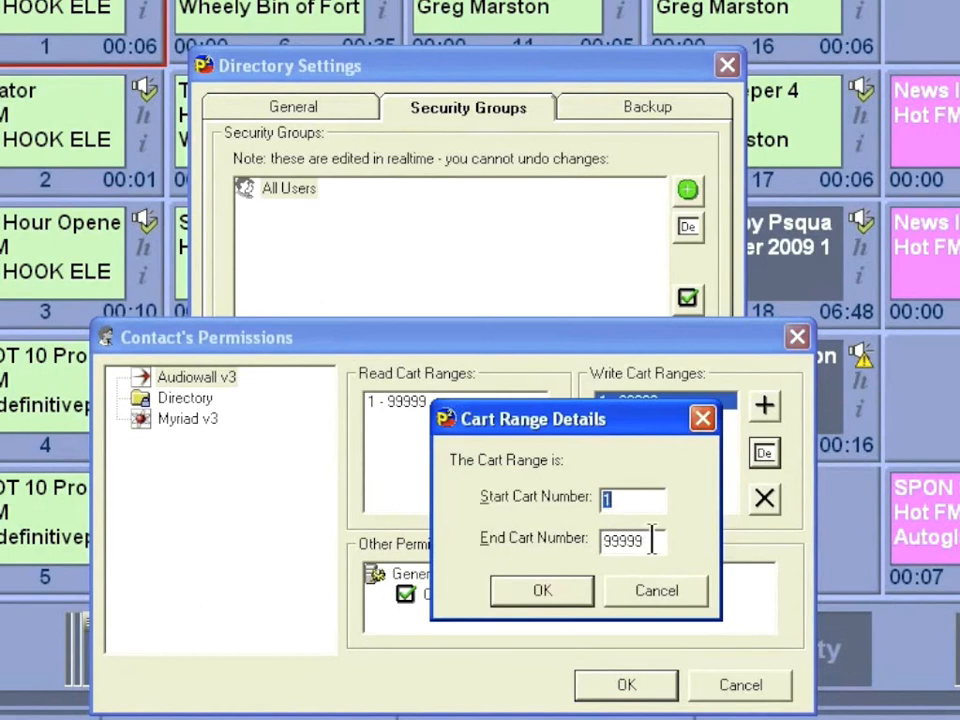
{"action": "key", "text": "Tab"}
{"action": "type", "text": "99"}
{"action": "left_click", "coordinate": [552, 604]}
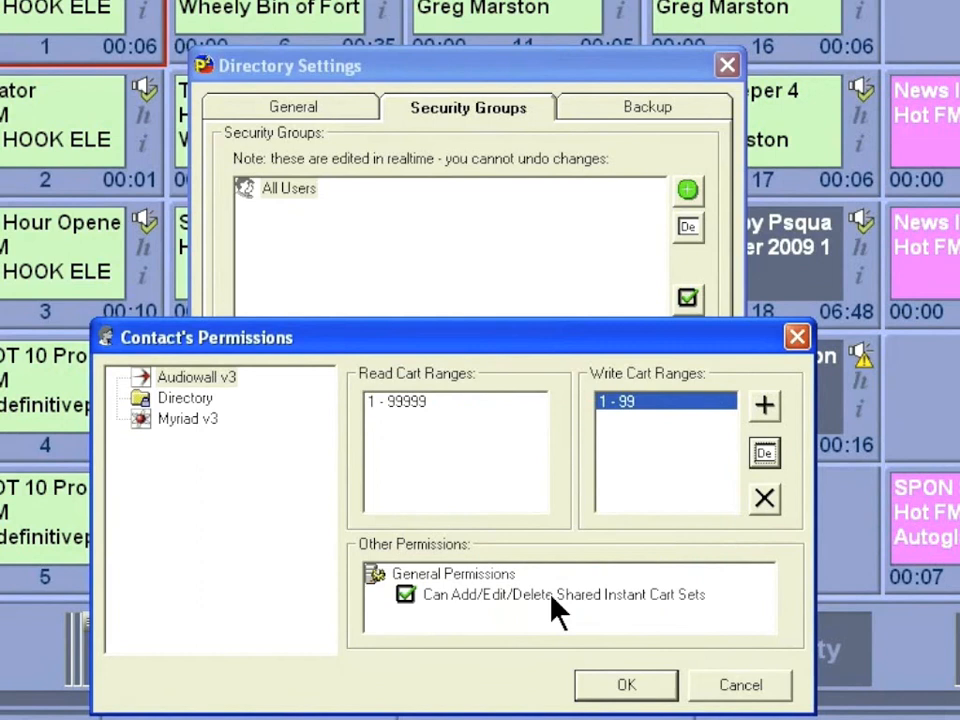
{"action": "left_click", "coordinate": [765, 410]}
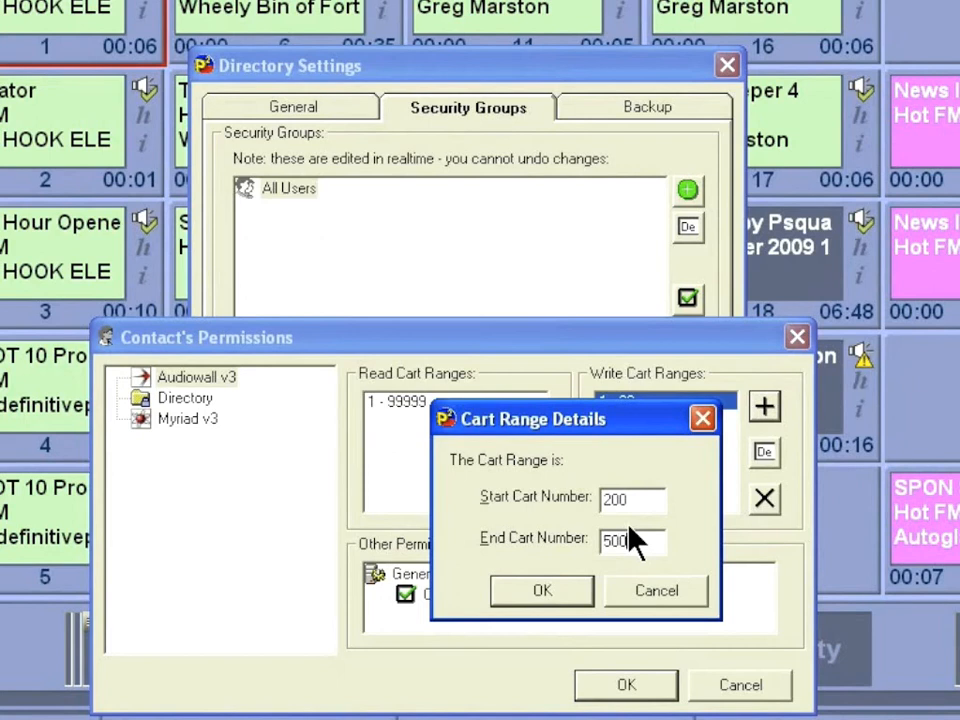
{"action": "left_click", "coordinate": [570, 588]}
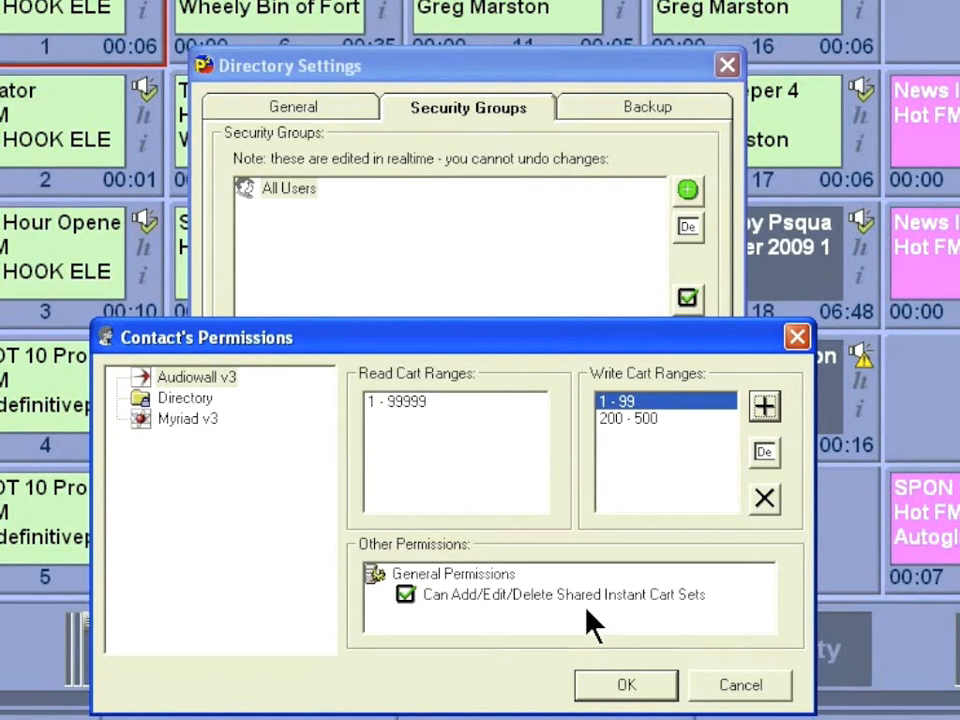
{"action": "left_click", "coordinate": [186, 376]}
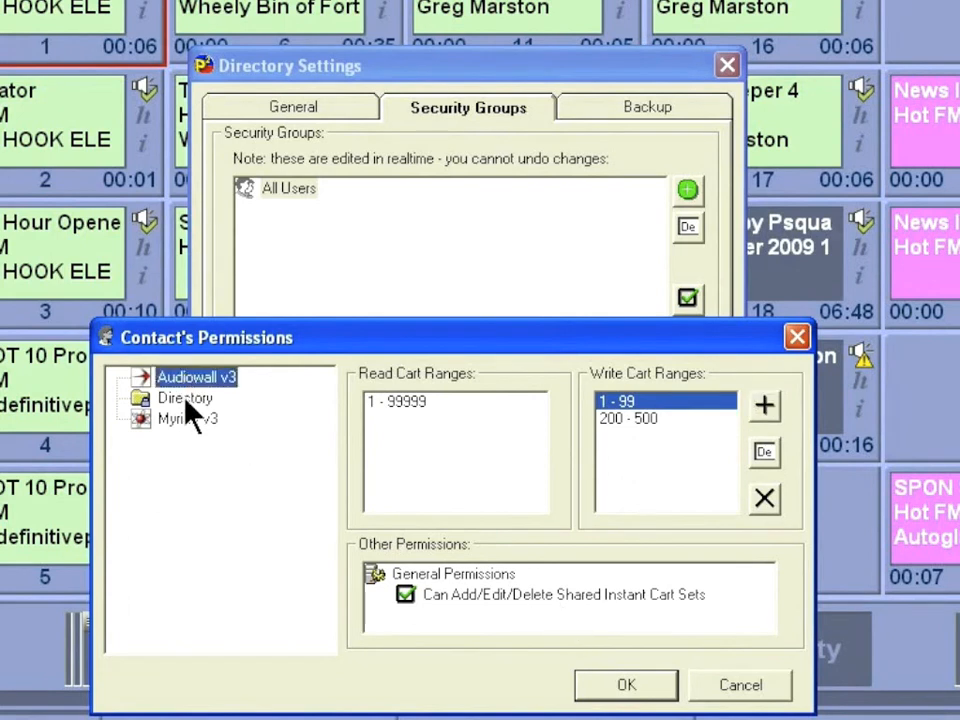
- View All Users' nine Directory permissions, all allowed, then its Myriad v3 permissions
{"action": "left_click", "coordinate": [185, 399]}
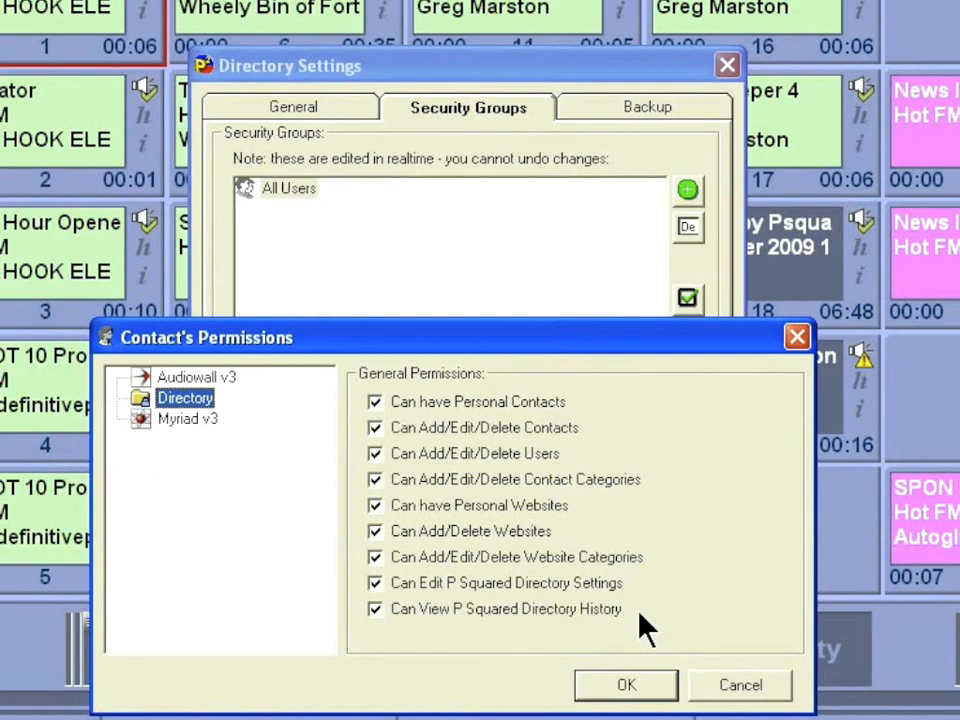
{"action": "left_click", "coordinate": [186, 419]}
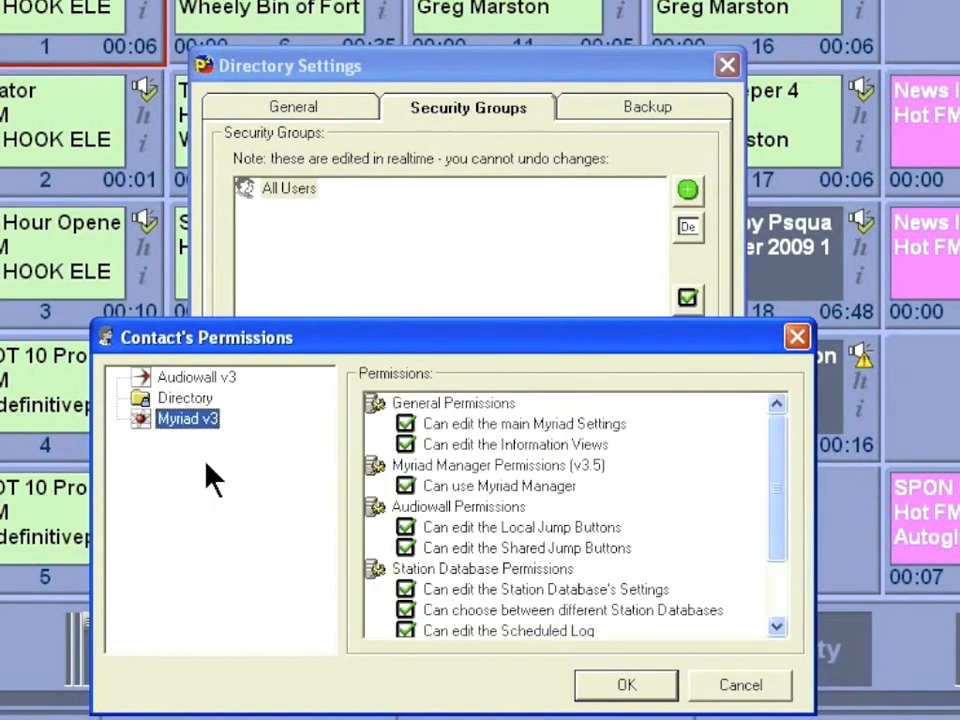
- Scroll All Users' Myriad v3 permissions to the unticked remote Scheduled Log and On-Air hour options
{"action": "left_click", "coordinate": [762, 426]}
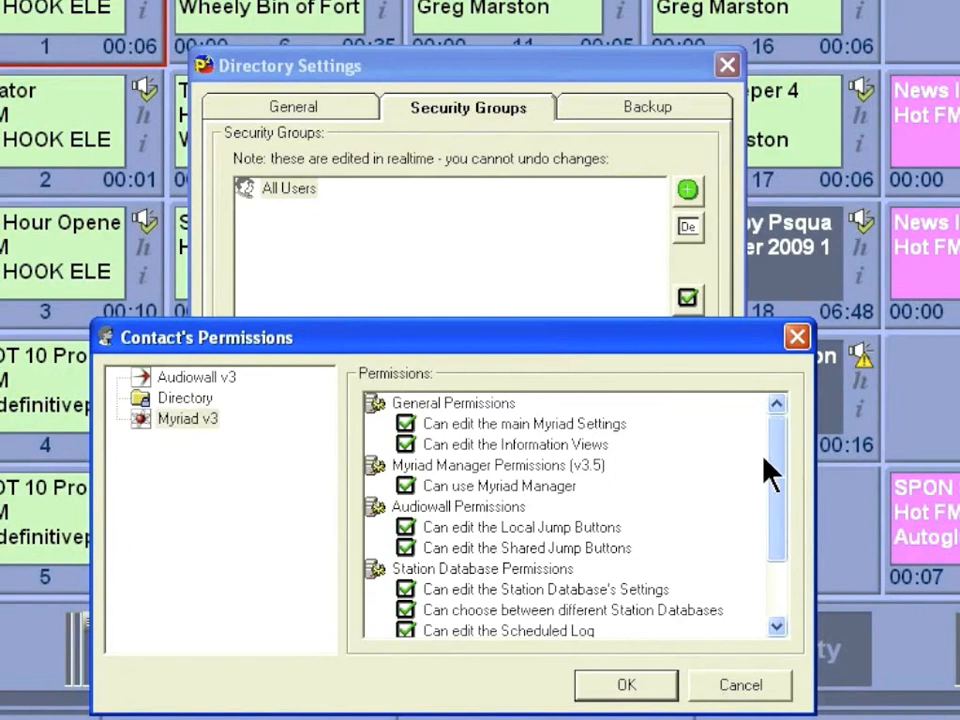
{"action": "left_click_drag", "start_coordinate": [776, 470], "coordinate": [776, 510]}
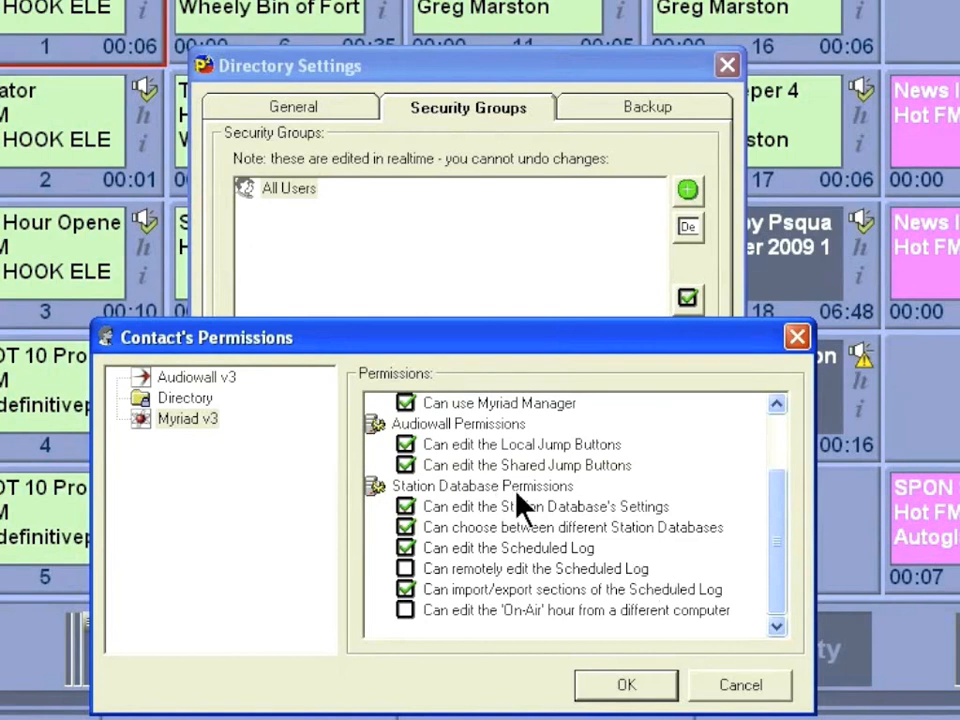
- Add a 'Main Presenters' security group and view its contact permissions
{"action": "left_click", "coordinate": [739, 688]}
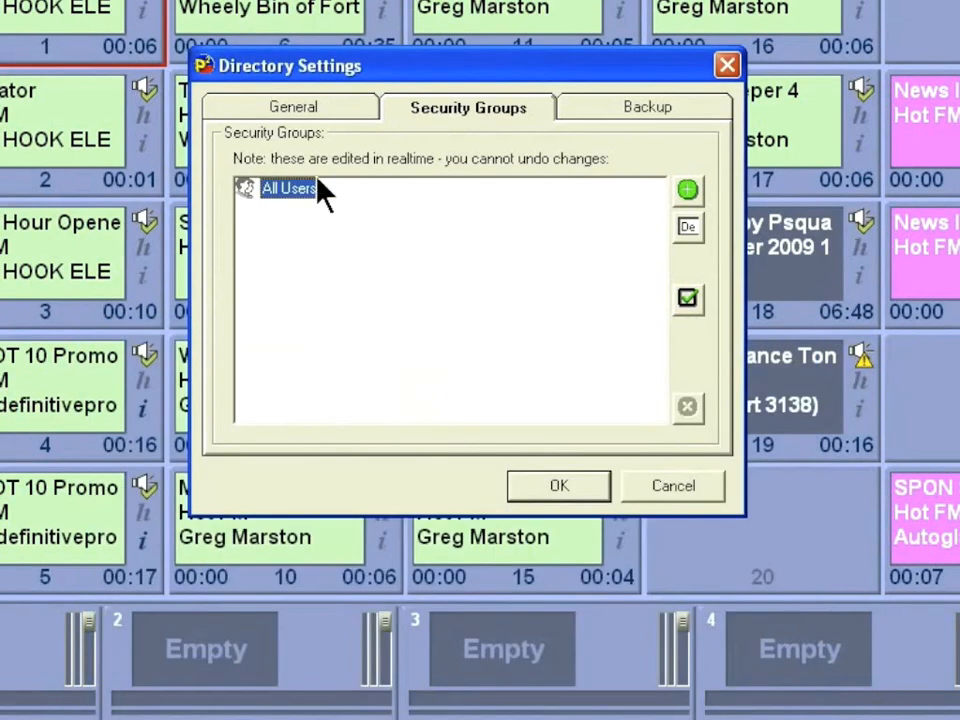
{"action": "left_click", "coordinate": [688, 192]}
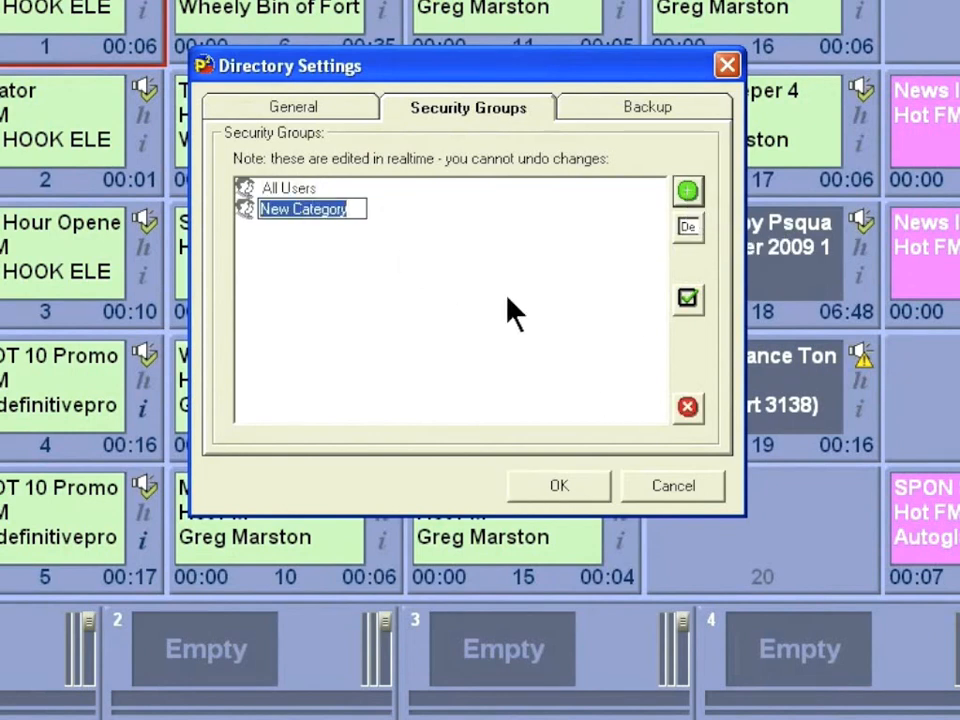
{"action": "type", "text": "Ma"}
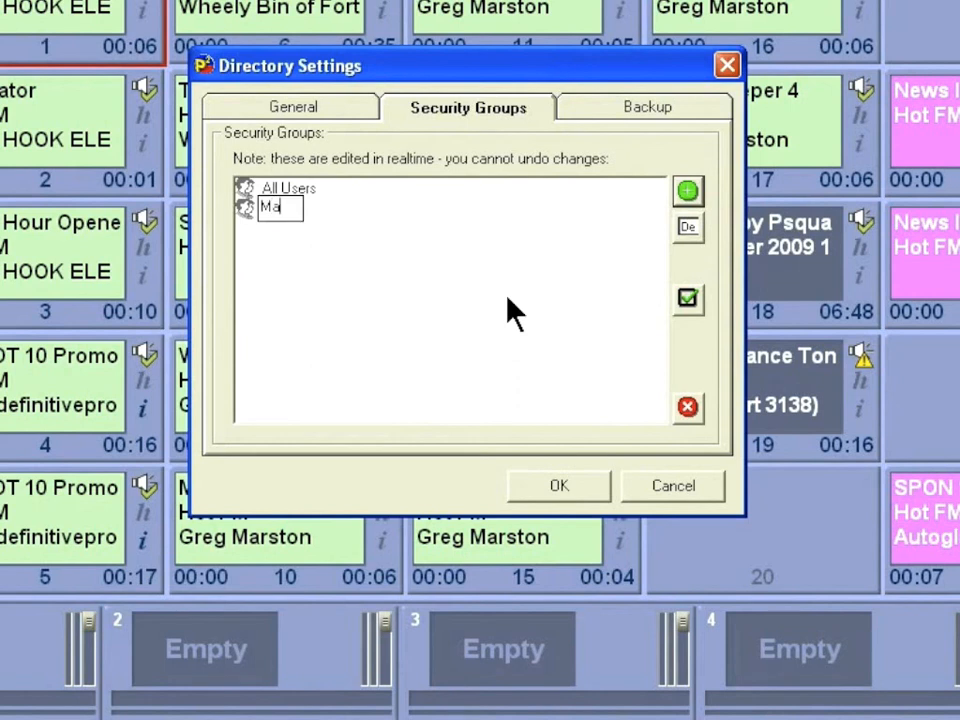
{"action": "type", "text": "in Presenters"}
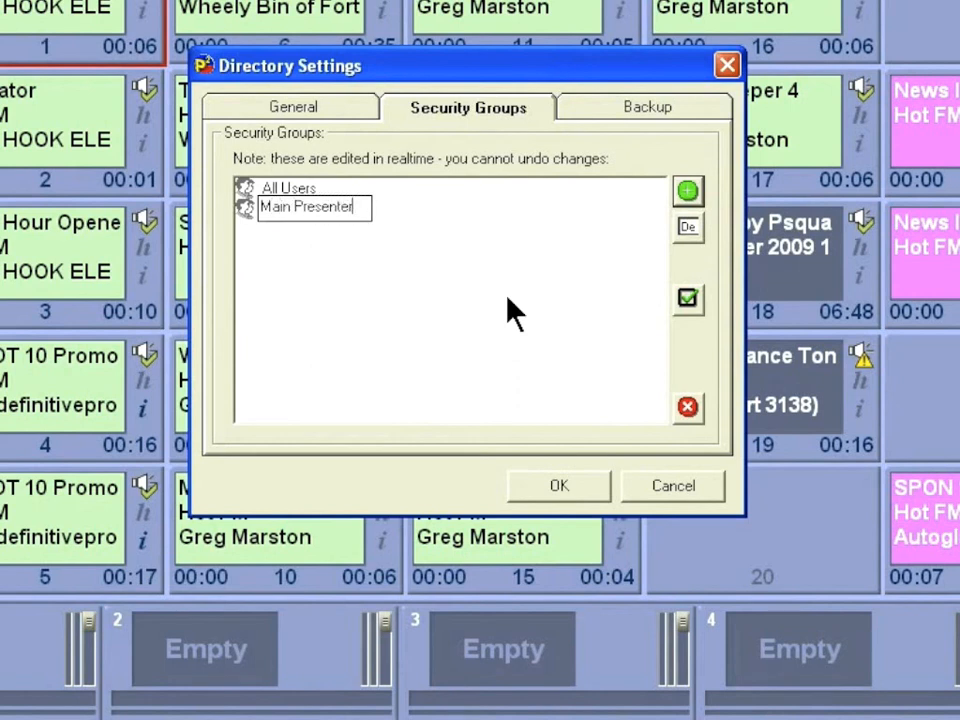
{"action": "key", "text": "Return"}
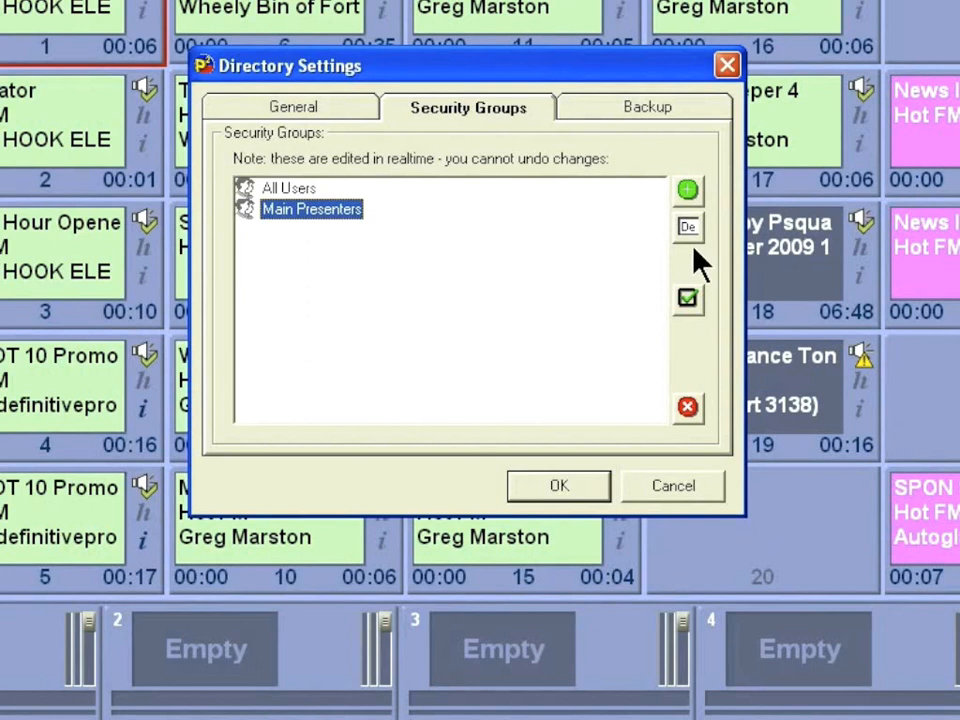
{"action": "left_click", "coordinate": [688, 298]}
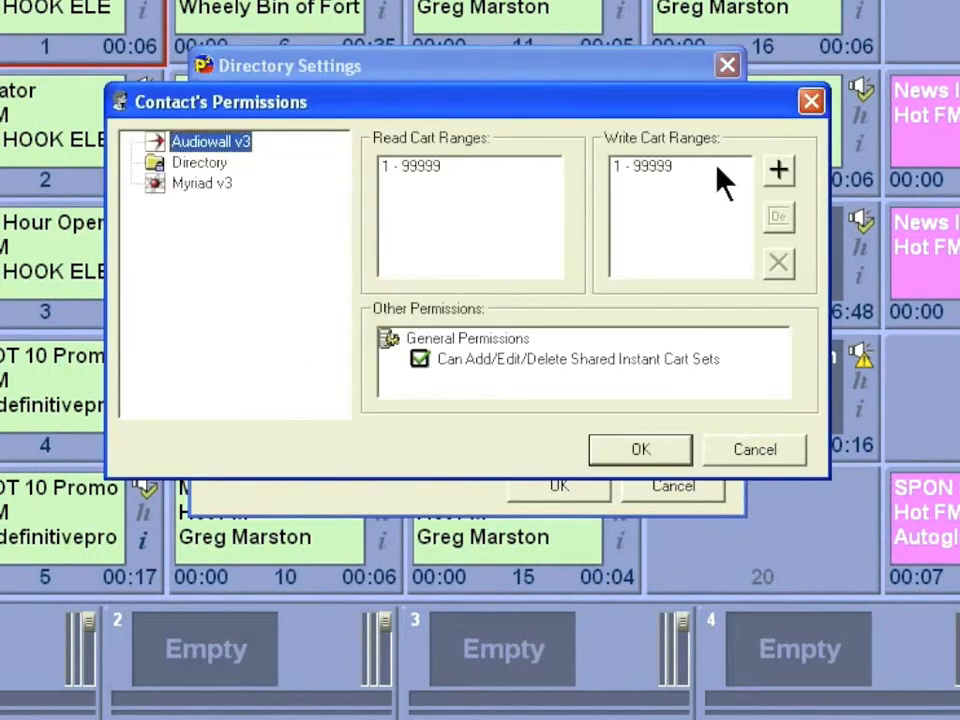
{"action": "left_click", "coordinate": [752, 451]}
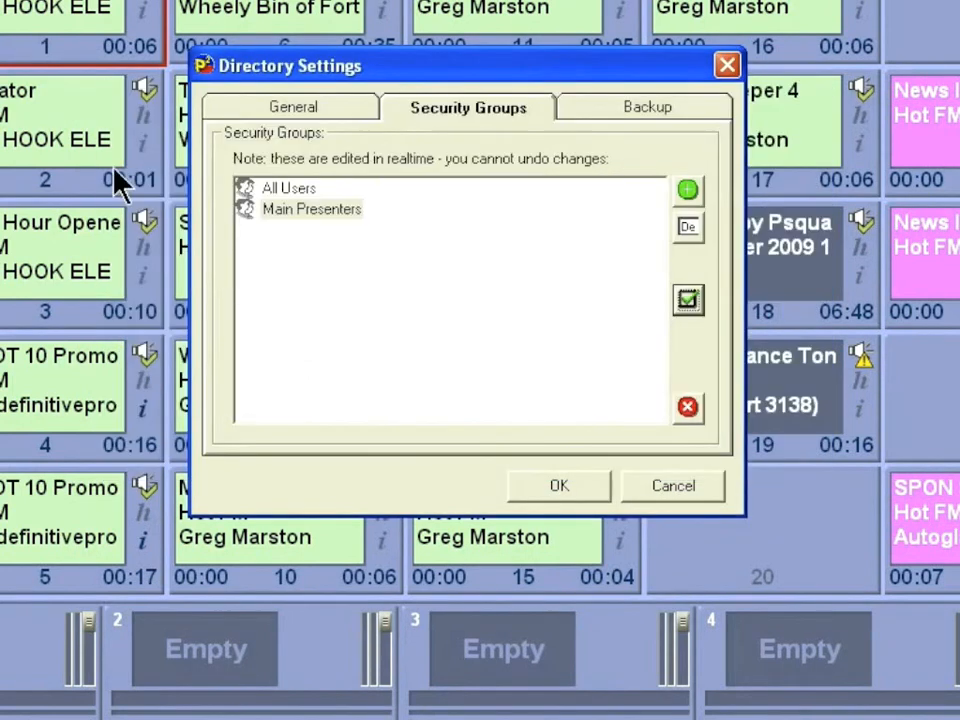
- Add an 'automation' security group and open its contact permissions, showing carts 1 - 99999
{"action": "left_click", "coordinate": [686, 190]}
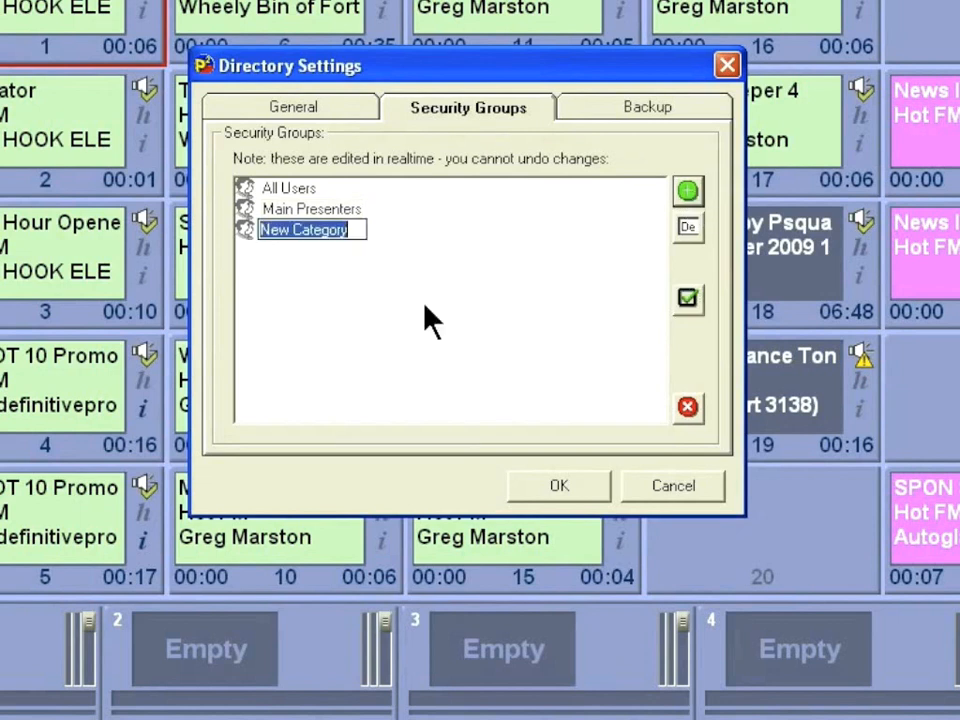
{"action": "type", "text": "auto"}
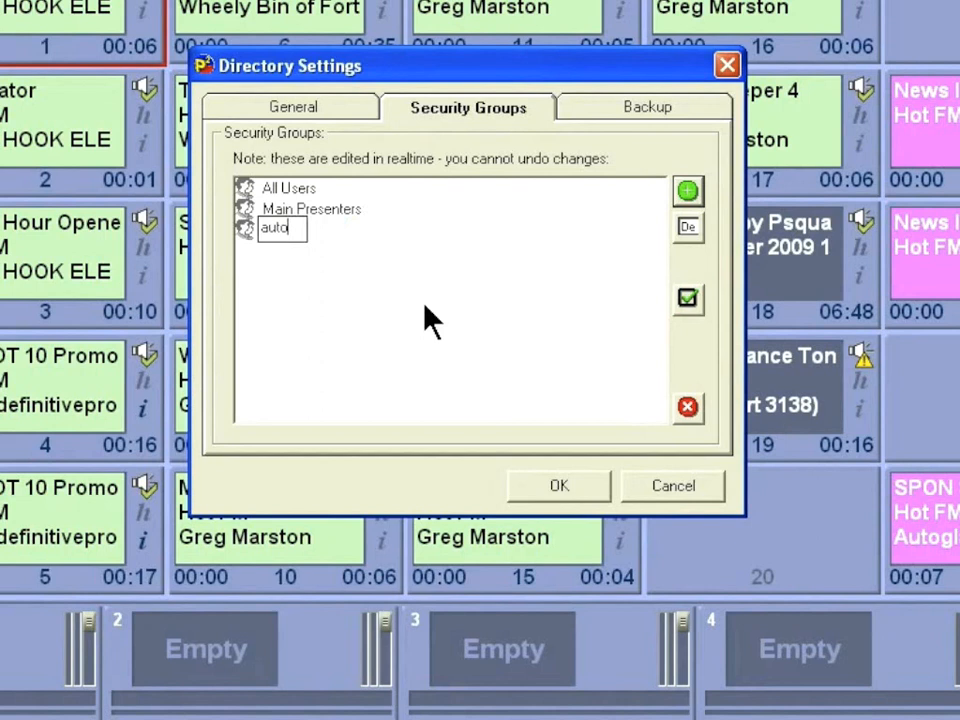
{"action": "type", "text": "mation"}
{"action": "key", "text": "Return"}
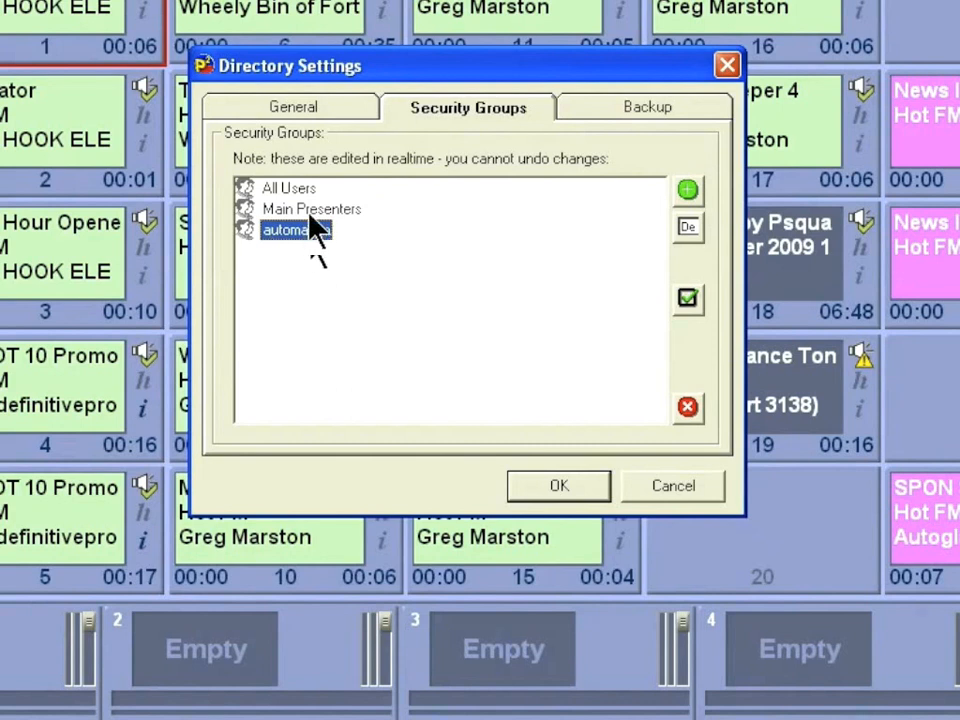
{"action": "double_click", "coordinate": [287, 192]}
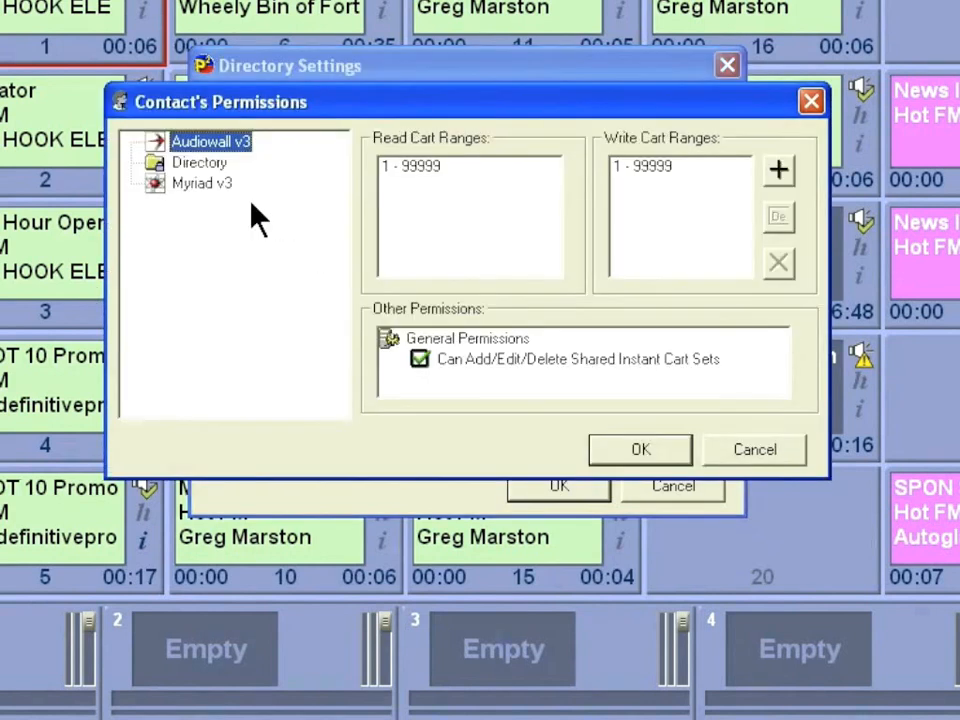
- Delete the 'automation' and 'Main Presenters' groups, confirming each, so only All Users is left
{"action": "left_click", "coordinate": [772, 449]}
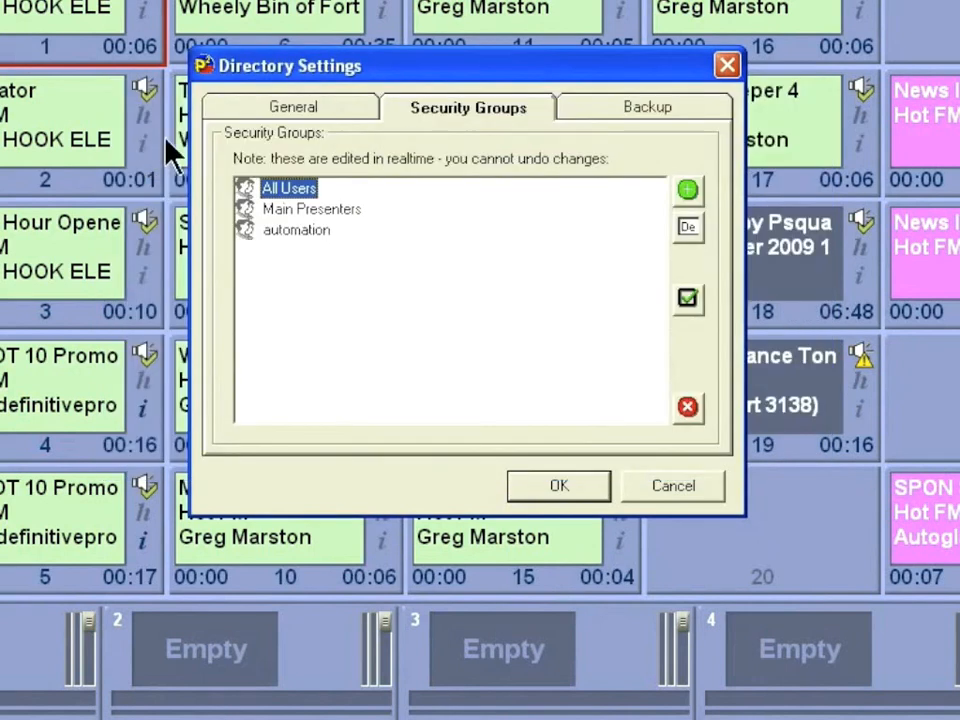
{"action": "left_click", "coordinate": [297, 211]}
{"action": "left_click", "coordinate": [304, 236]}
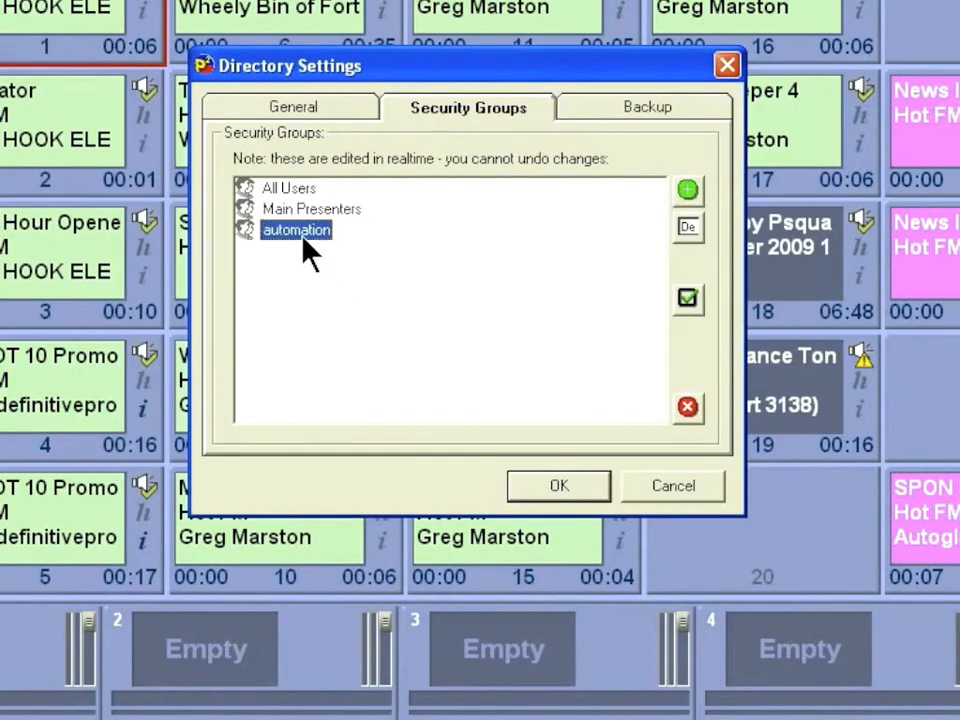
{"action": "left_click", "coordinate": [687, 407]}
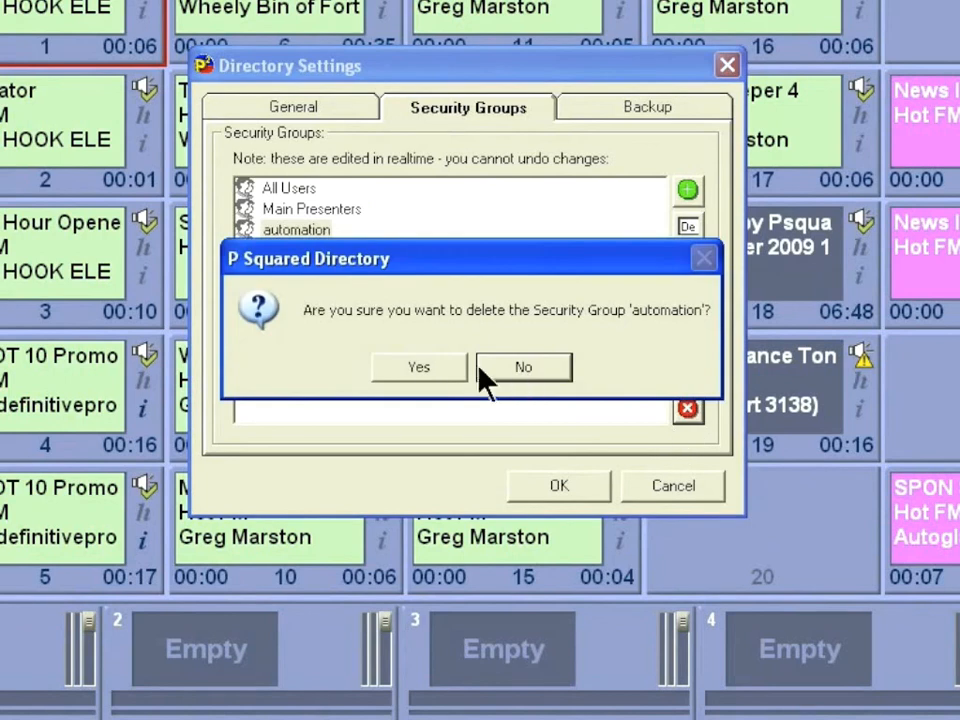
{"action": "left_click", "coordinate": [421, 366]}
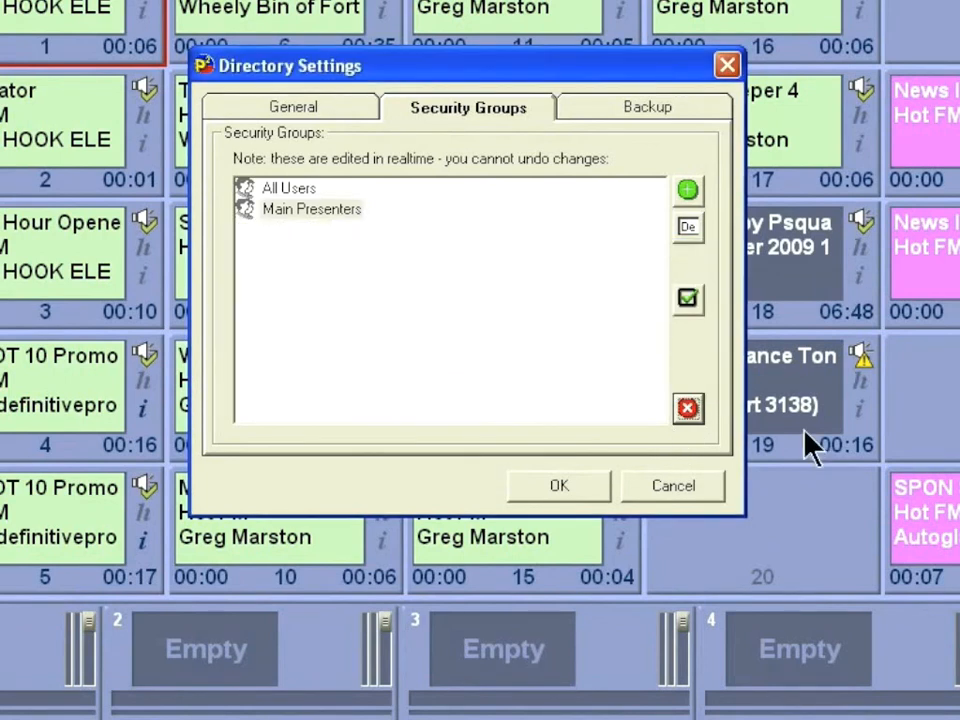
{"action": "left_click", "coordinate": [687, 407]}
{"action": "left_click", "coordinate": [395, 374]}
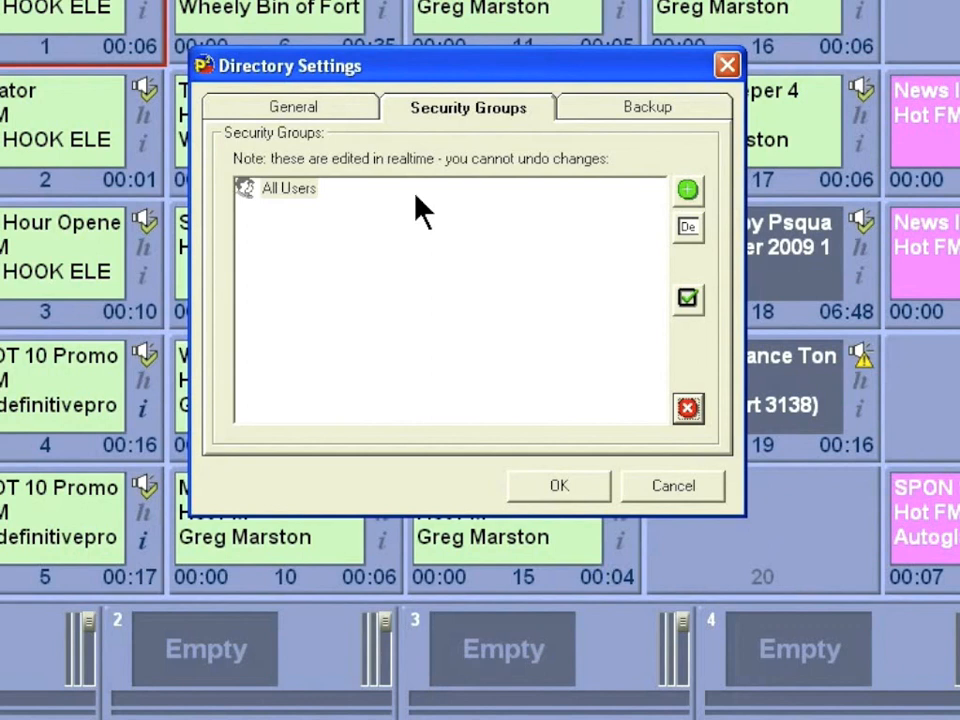
- Review the Backup and General directory settings, then accept and close Directory Settings
{"action": "left_click", "coordinate": [615, 107]}
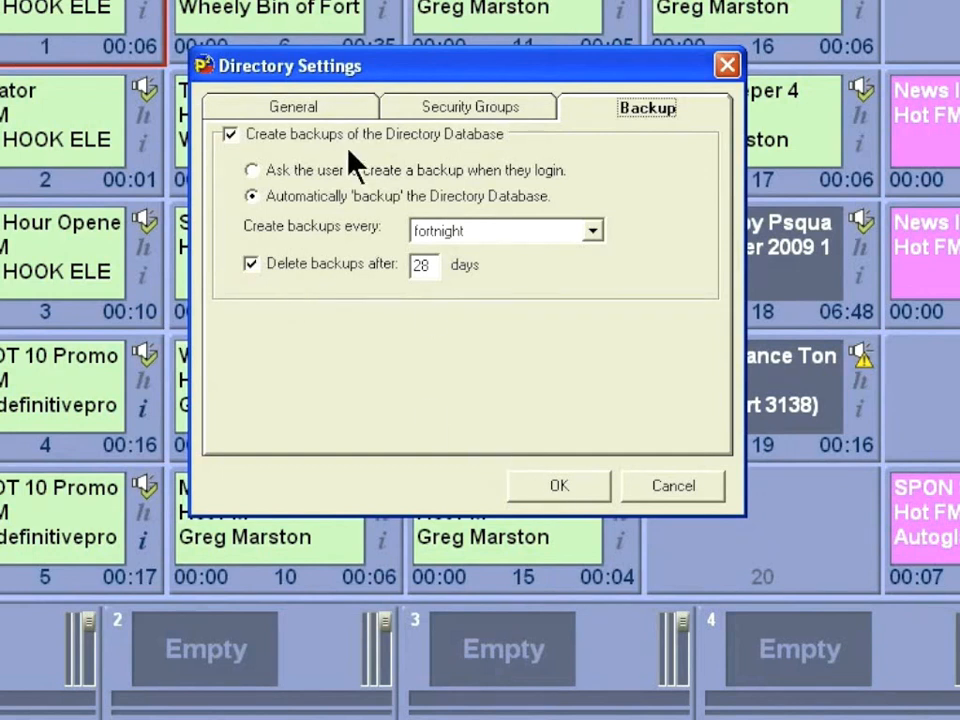
{"action": "left_click", "coordinate": [334, 107]}
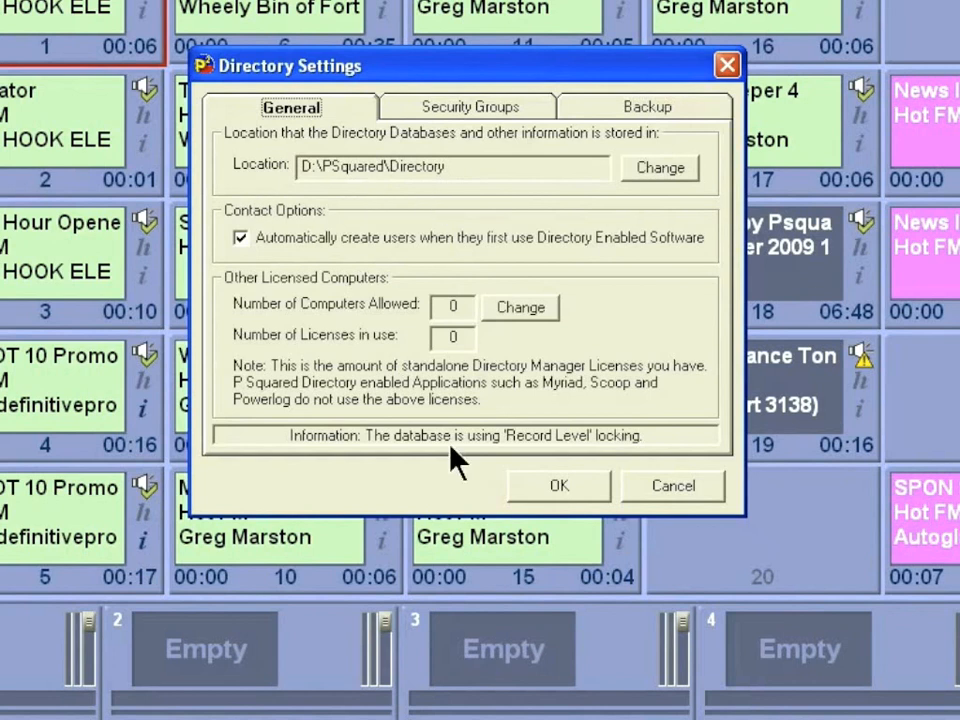
{"action": "left_click", "coordinate": [558, 487]}
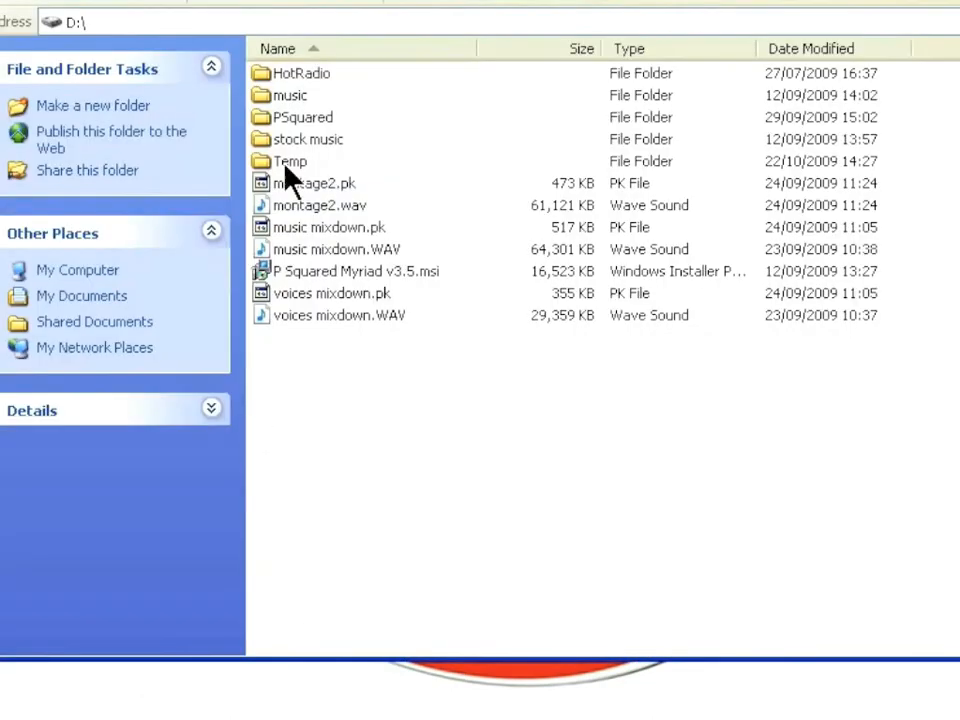
- Browse to D:\PSquared\Directory and look inside its Files folder, with GUEST and st1 subfolders
{"action": "double_click", "coordinate": [296, 122]}
{"action": "double_click", "coordinate": [300, 98]}
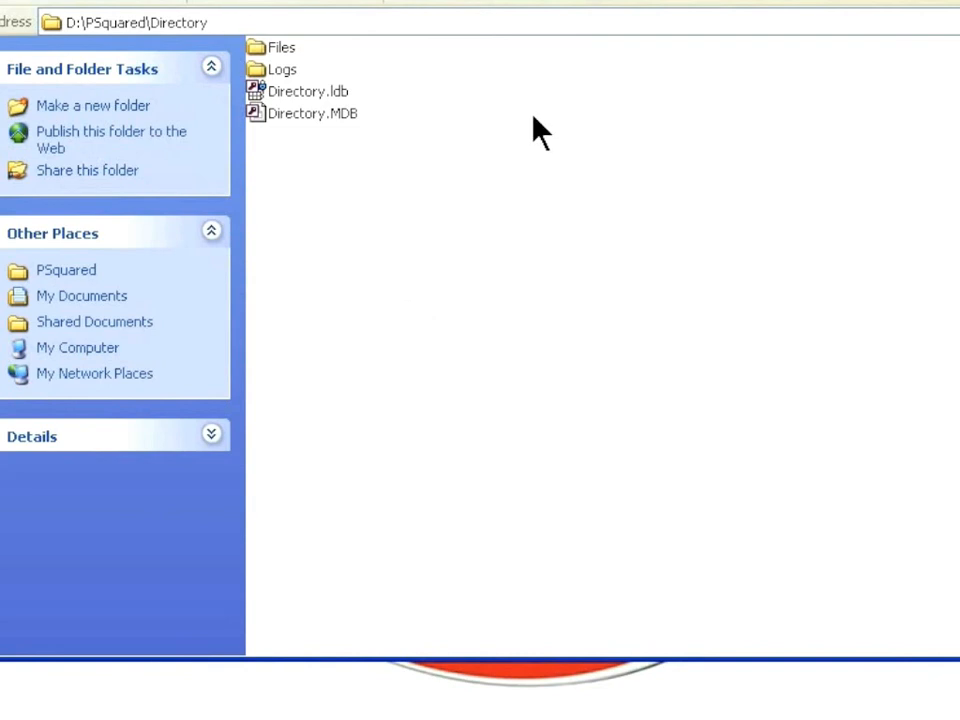
{"action": "left_click", "coordinate": [256, 46]}
{"action": "double_click", "coordinate": [258, 47]}
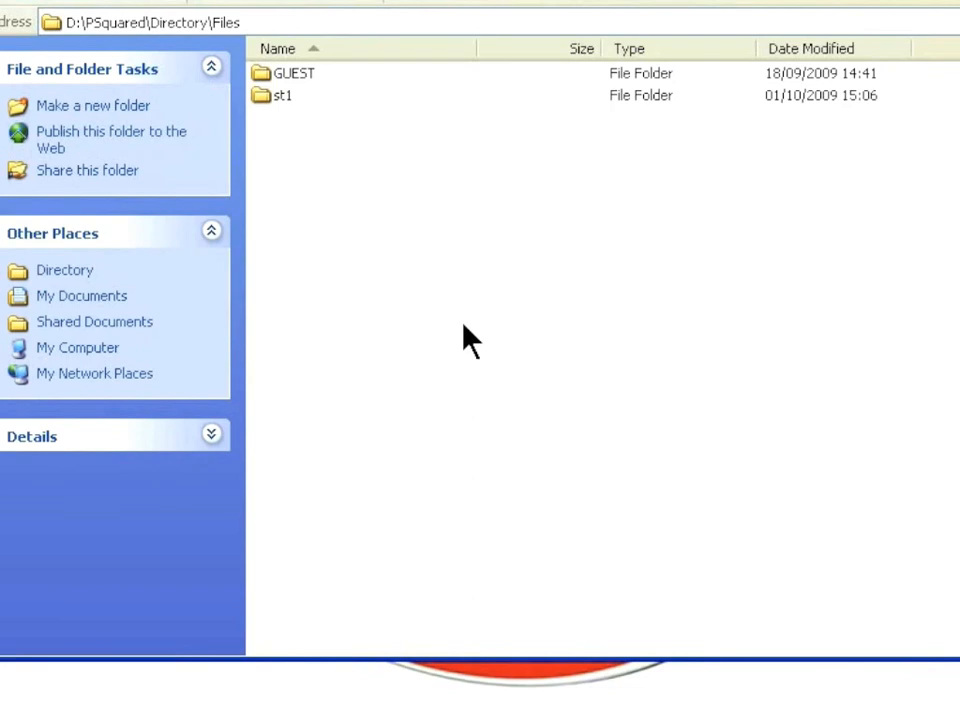
{"action": "left_click", "coordinate": [168, 1]}
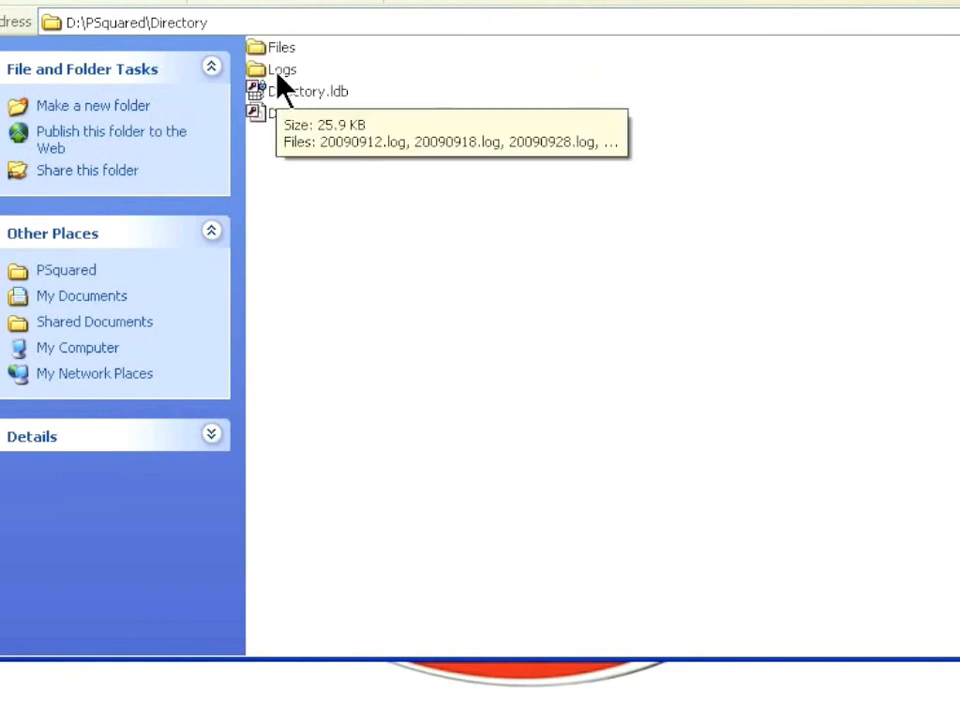